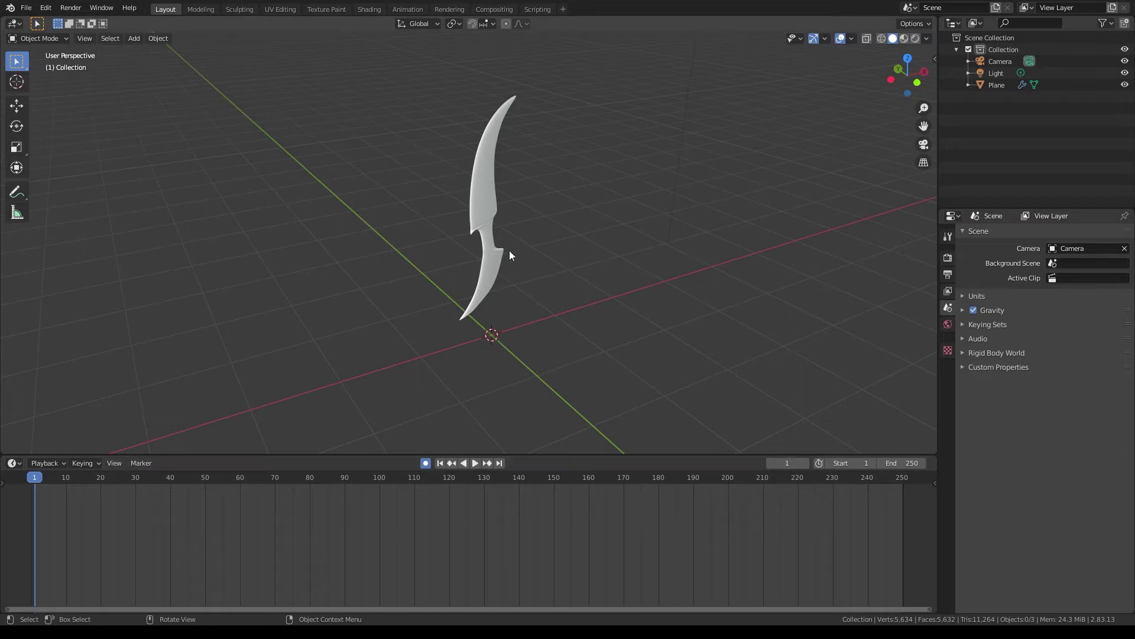
Step: Select the blade and move it toward the positive X side at frame 1
{"action": "left_click", "coordinate": [491, 238]}
{"action": "key", "text": "g"}
{"action": "left_click", "coordinate": [654, 274]}
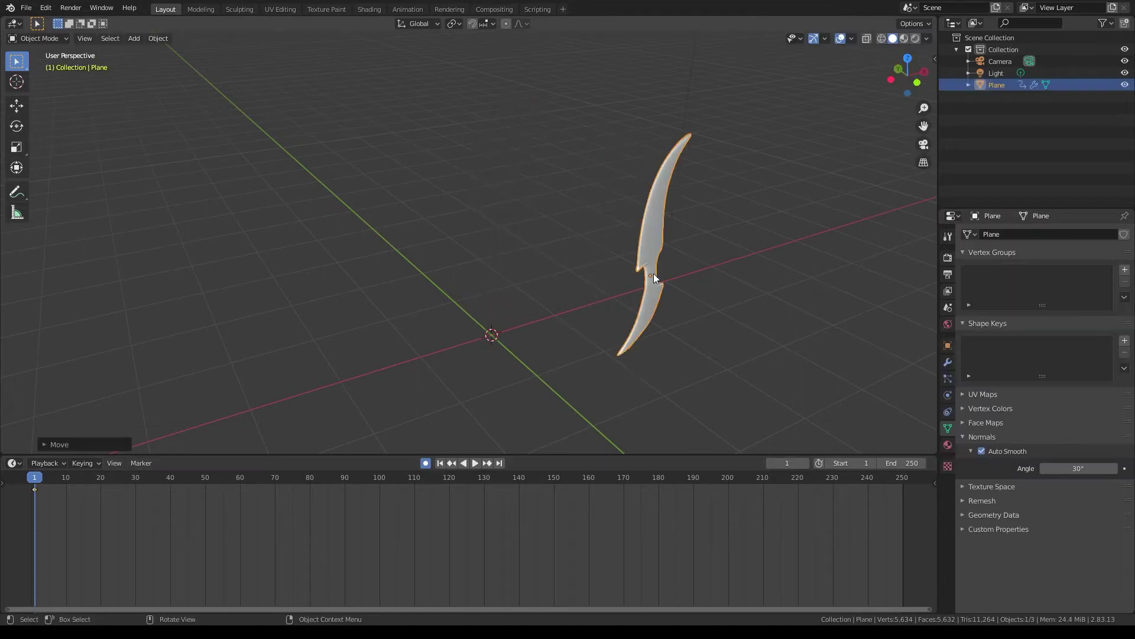
Step: At frame 10, move the blade across to the negative X side and rotate it about -19°
{"action": "left_click", "coordinate": [65, 479]}
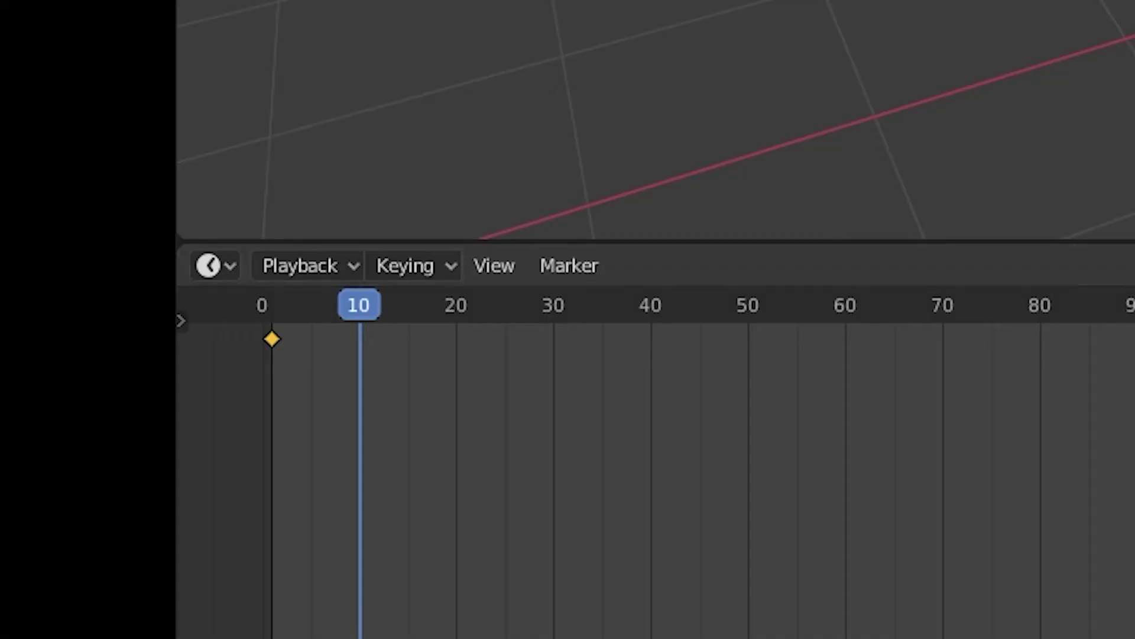
{"action": "key", "text": "g"}
{"action": "left_click", "coordinate": [237, 295]}
{"action": "key", "text": "r"}
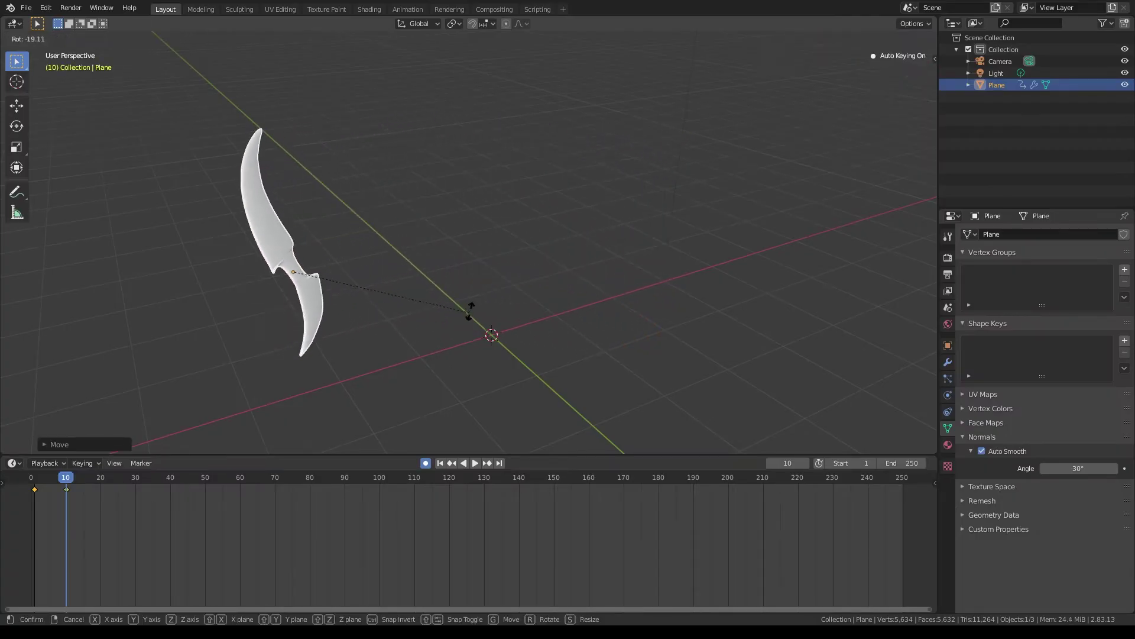
{"action": "left_click", "coordinate": [469, 316]}
Step: At frame 30, move the blade up above the origin and scale it down
{"action": "left_click", "coordinate": [567, 295]}
{"action": "key", "text": "g"}
{"action": "left_click", "coordinate": [503, 202]}
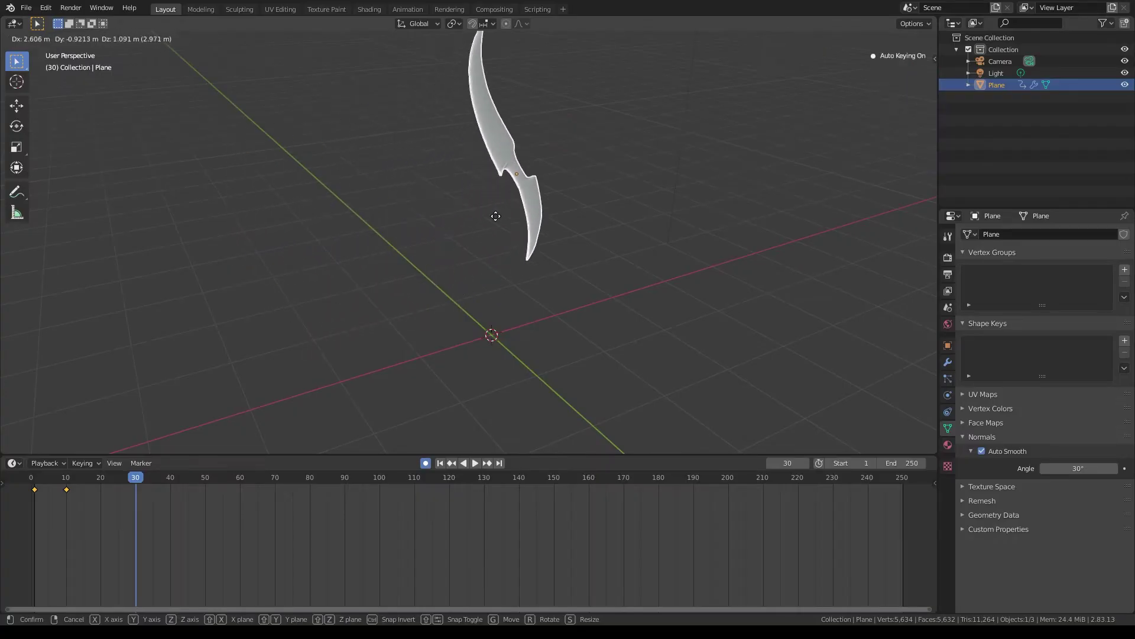
{"action": "key", "text": "s"}
{"action": "left_click", "coordinate": [651, 244]}
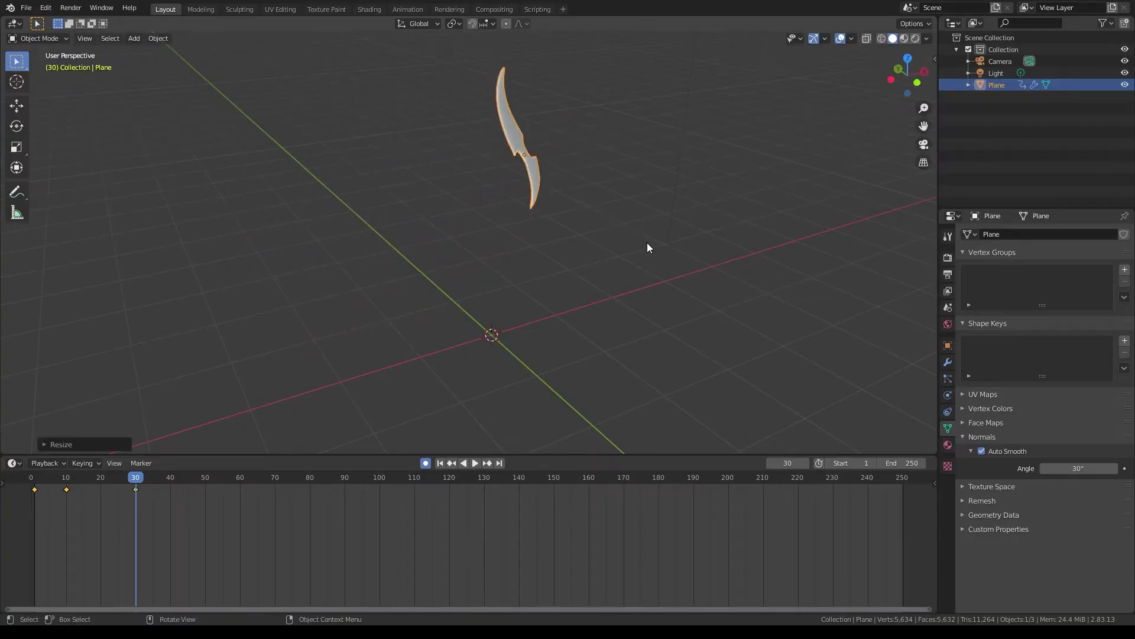
Step: Deselect the blade and play its animation back from frame 1
{"action": "left_click", "coordinate": [668, 417]}
{"action": "left_click_drag", "start_coordinate": [143, 476], "coordinate": [31, 471]}
{"action": "key", "text": "space"}
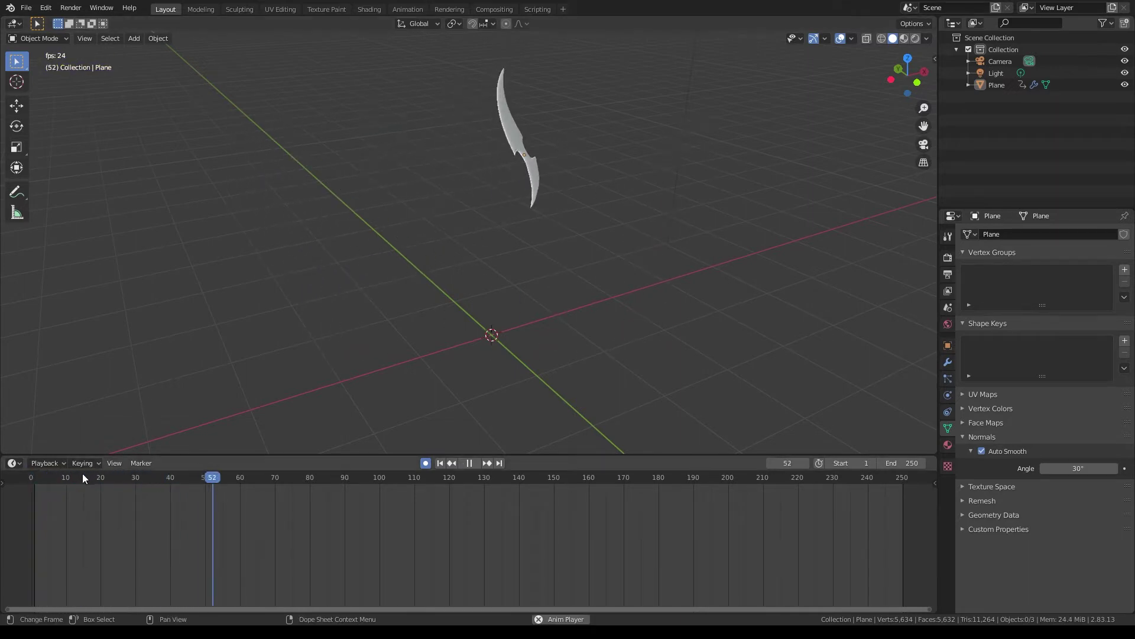
{"action": "left_click_drag", "start_coordinate": [81, 474], "coordinate": [23, 470]}
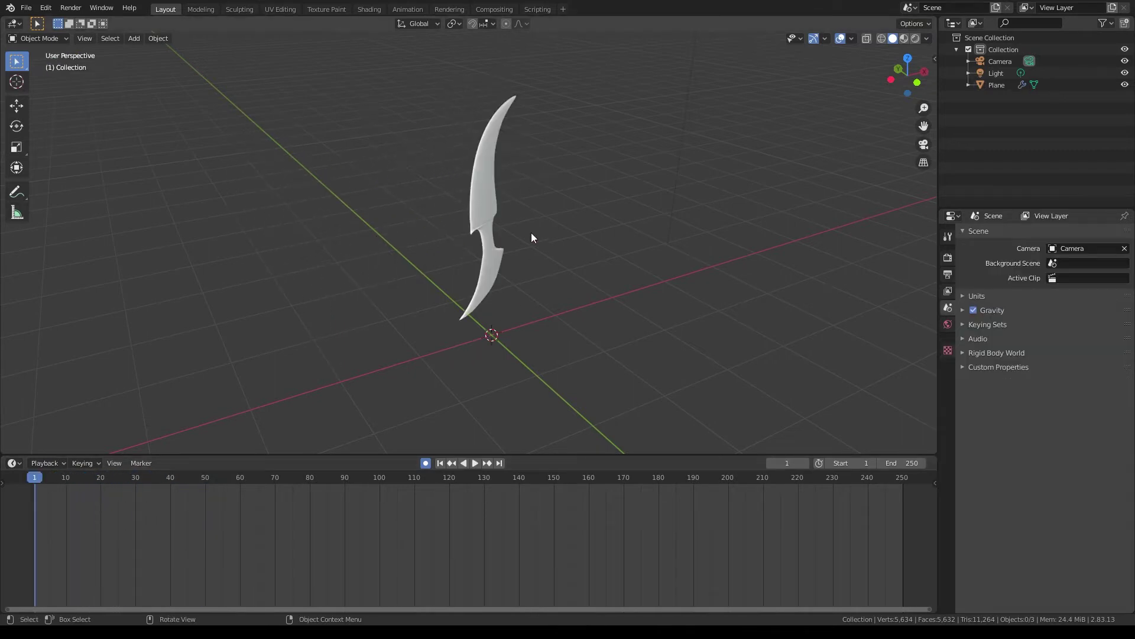
Step: Select the blade and insert a keyframe for it at frame 1
{"action": "left_click", "coordinate": [491, 190]}
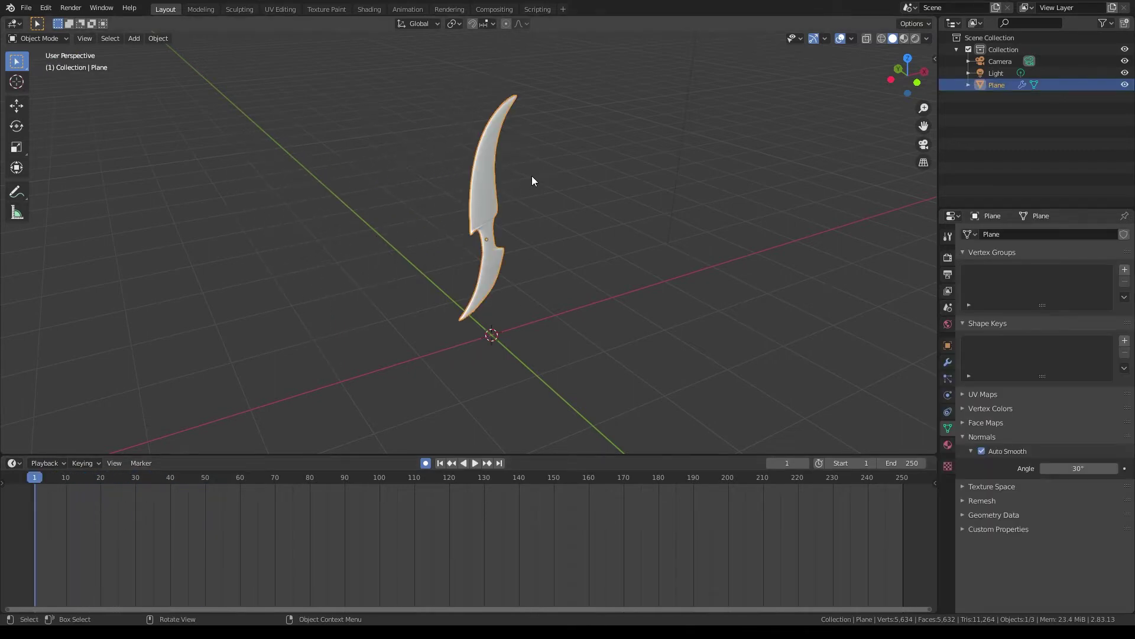
{"action": "key", "text": "i"}
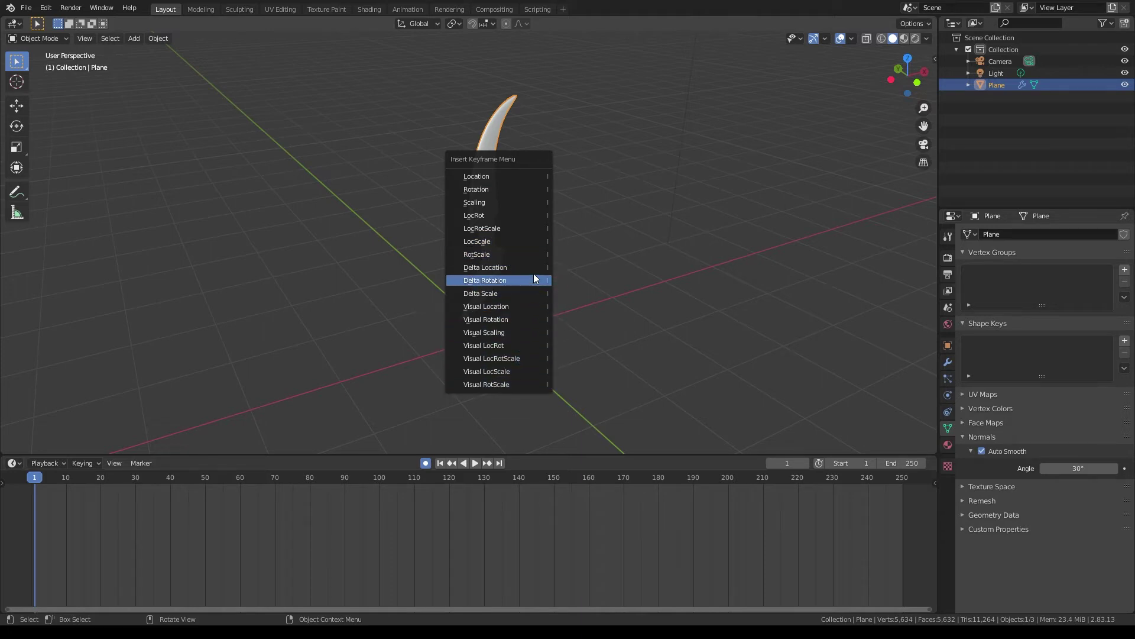
{"action": "left_click", "coordinate": [540, 235]}
Step: Scale the blade down and insert a Scaling keyframe for it at frame 1
{"action": "key", "text": "s"}
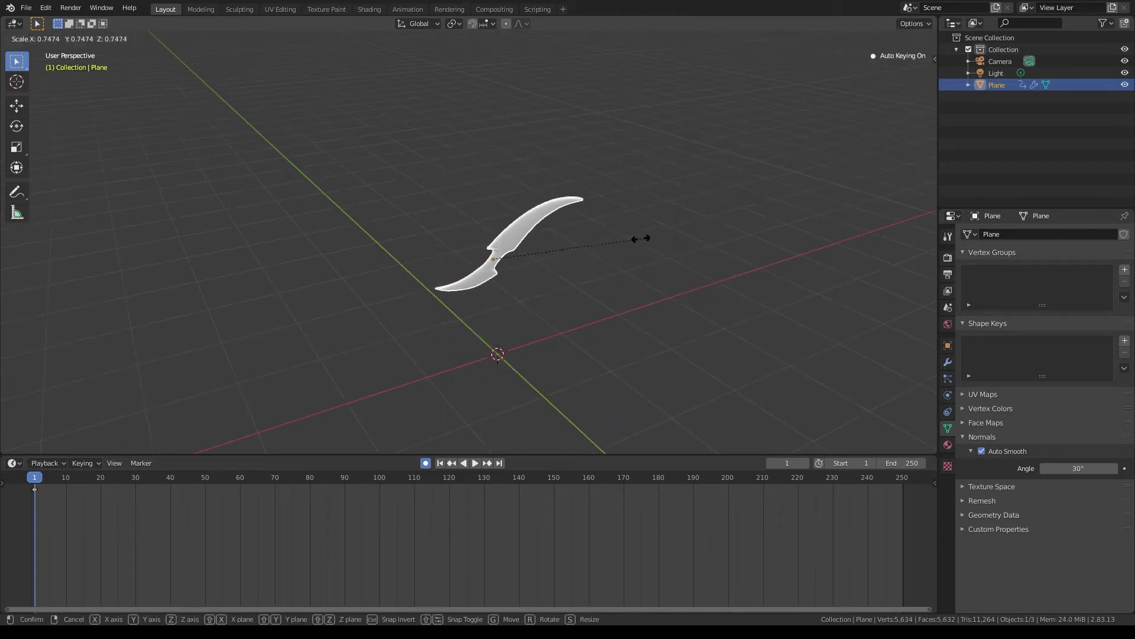
{"action": "left_click", "coordinate": [611, 241]}
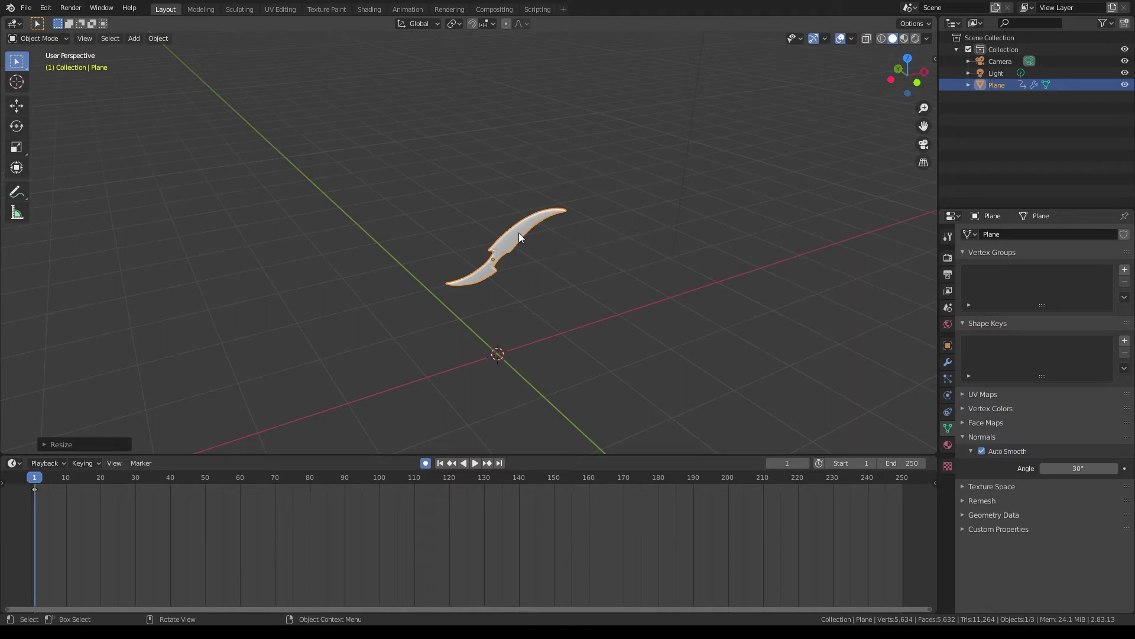
{"action": "key", "text": "i"}
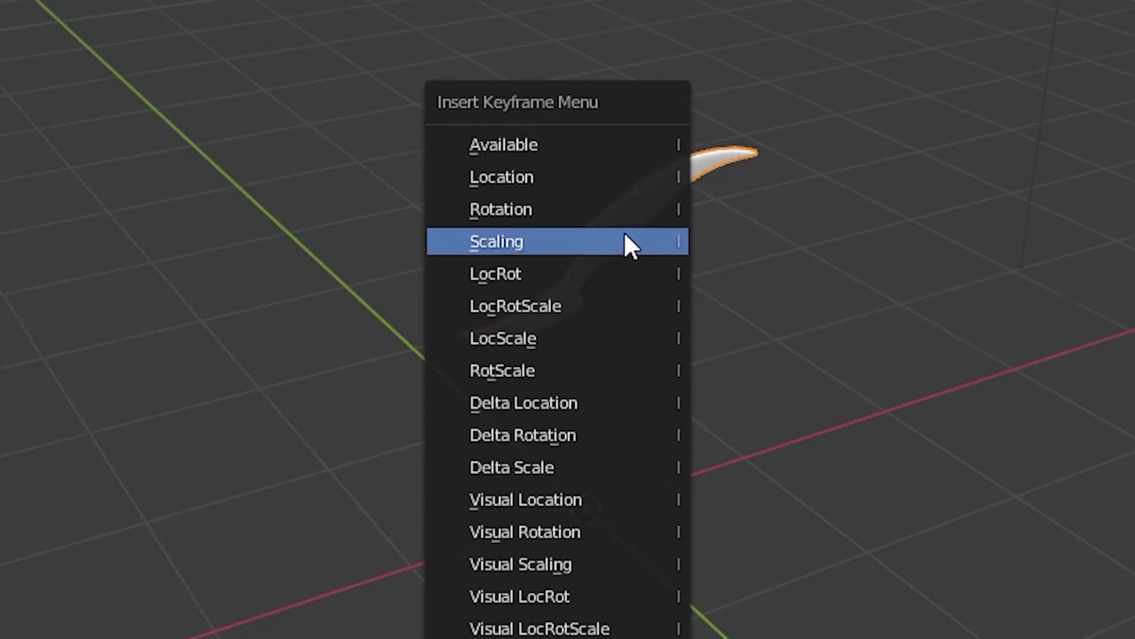
{"action": "left_click", "coordinate": [626, 239]}
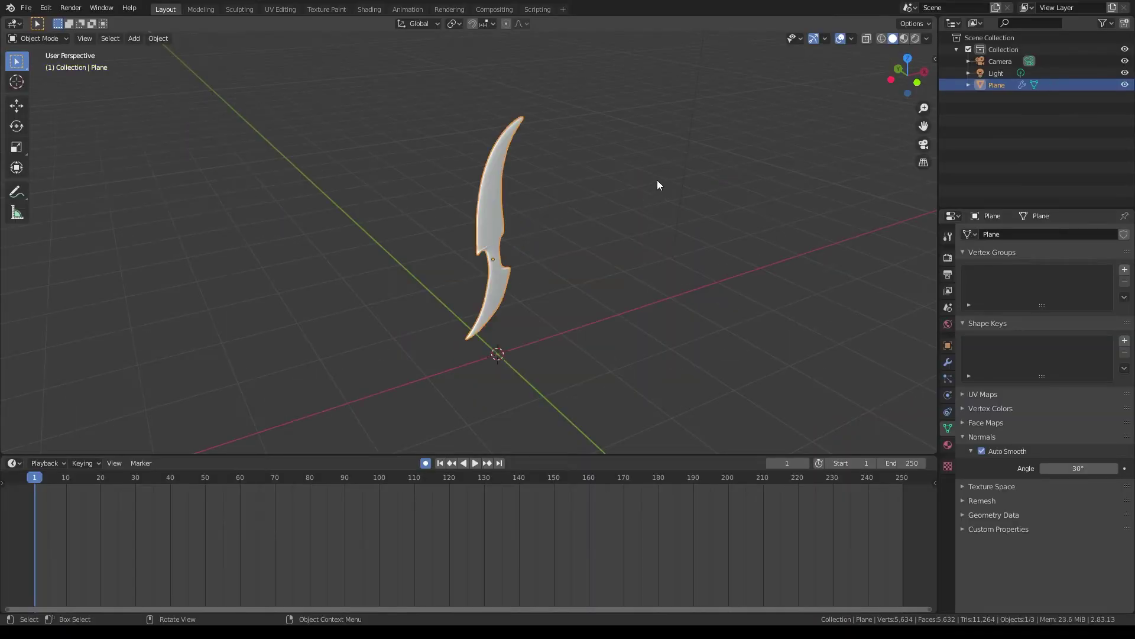
Step: Rotate the blade into a slanted position and insert a Rotation keyframe at frame 1
{"action": "key", "text": "r"}
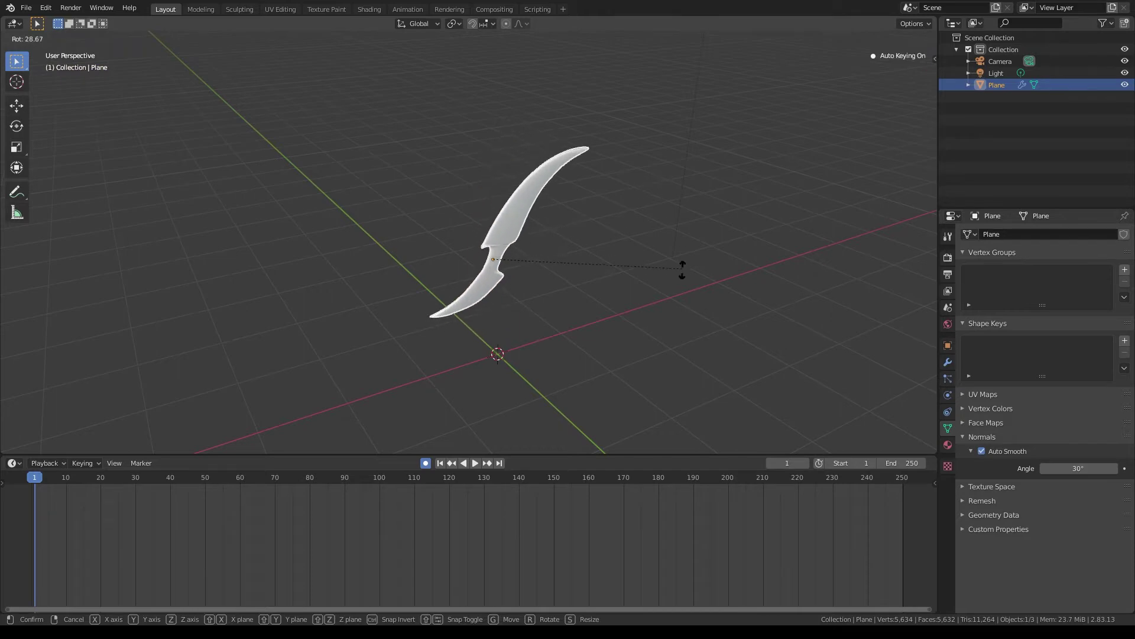
{"action": "left_click", "coordinate": [679, 322]}
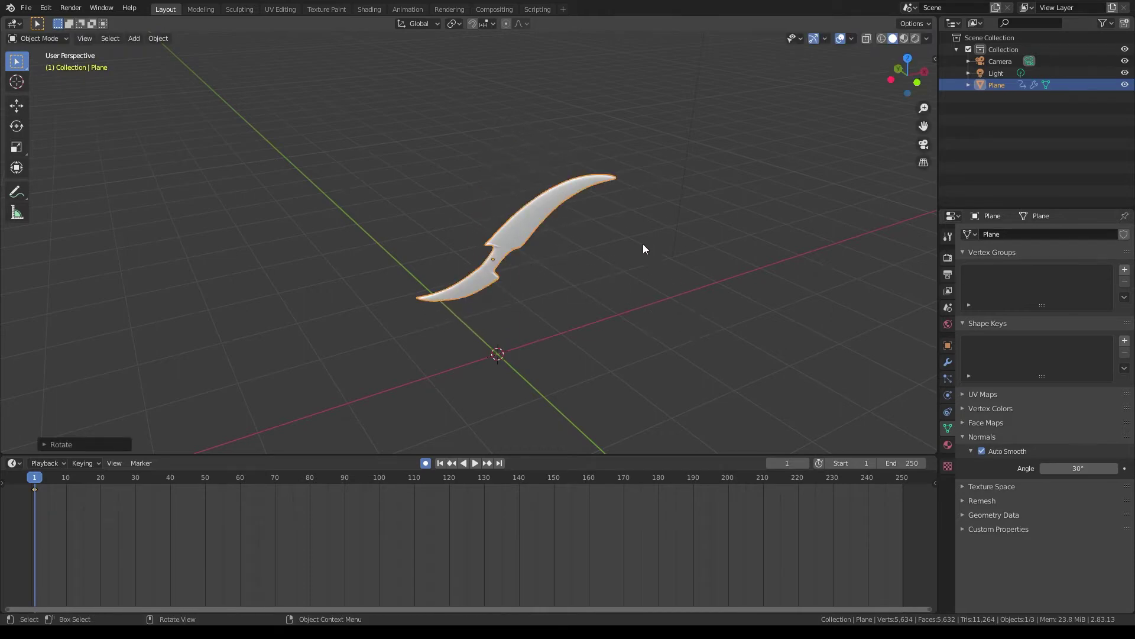
{"action": "key", "text": "i"}
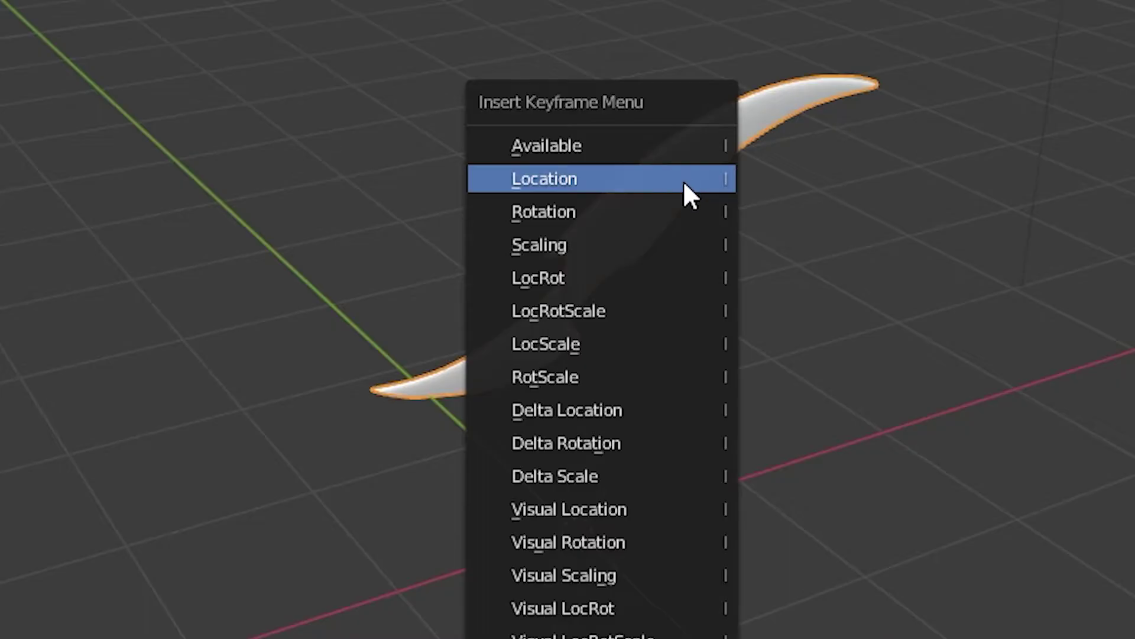
{"action": "left_click", "coordinate": [677, 214]}
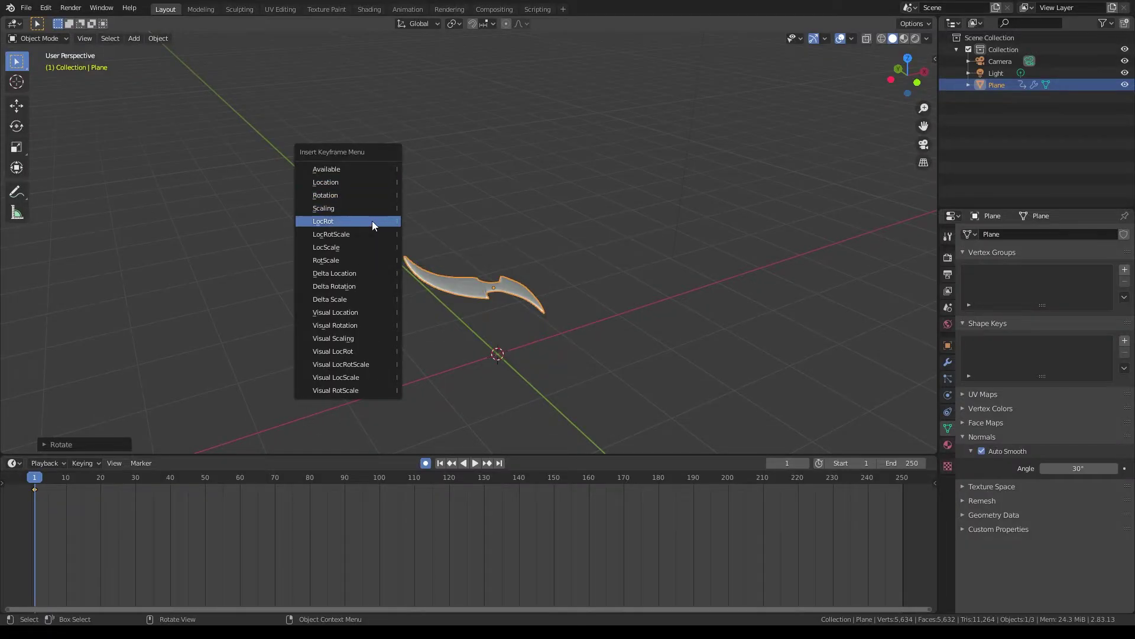
Step: Insert a combined LocRot keyframe for the tilted blade at frame 1
{"action": "left_click", "coordinate": [662, 279]}
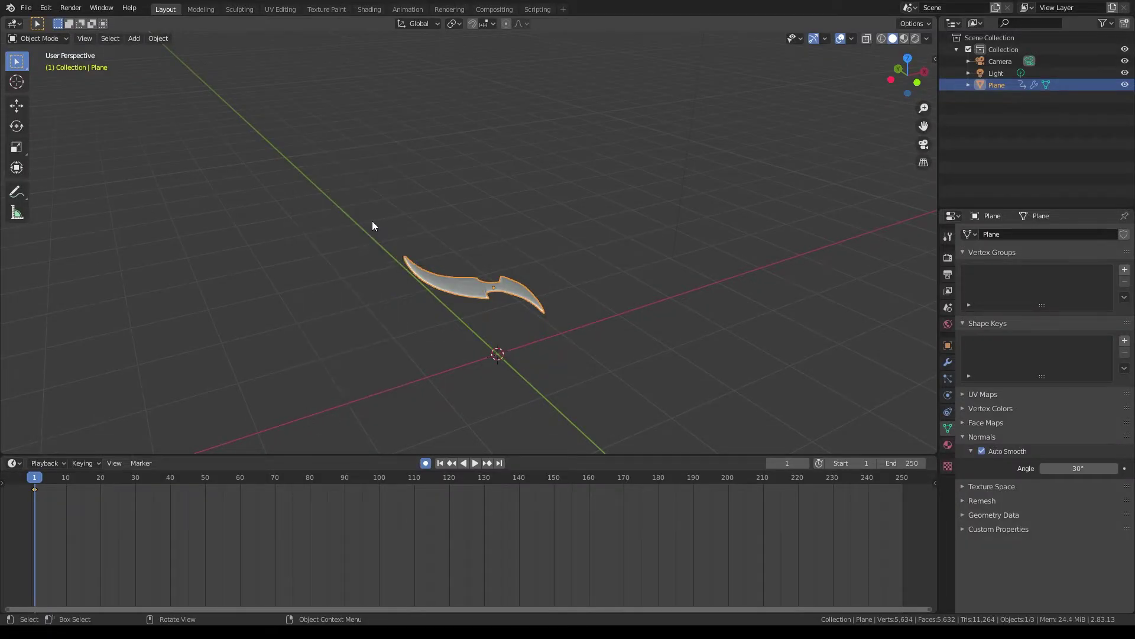
{"action": "key", "text": "i"}
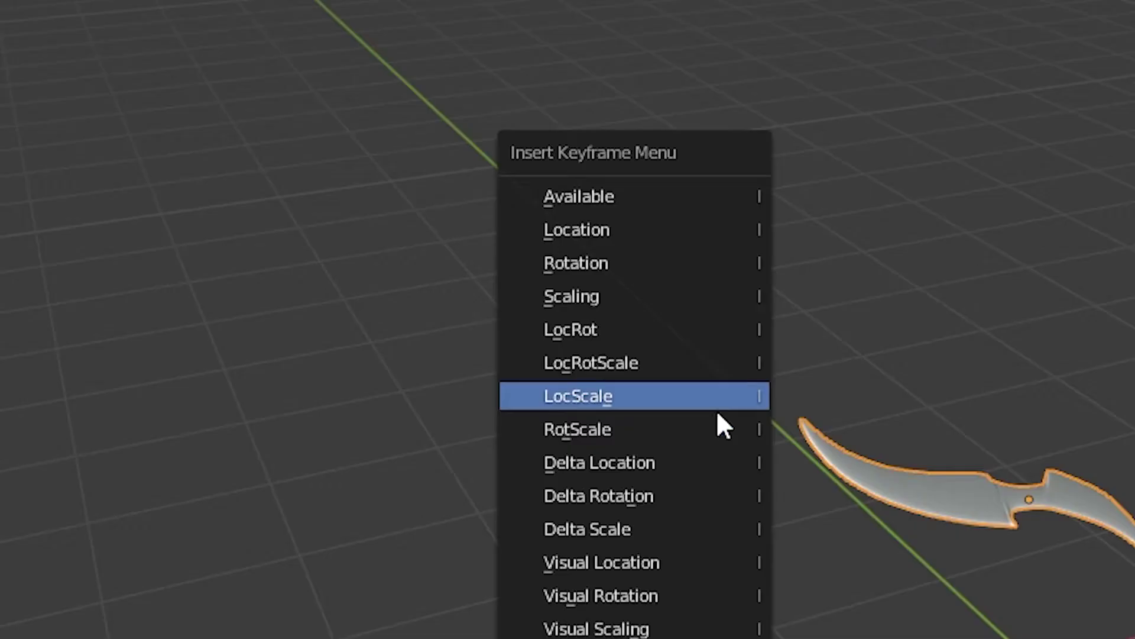
{"action": "left_click", "coordinate": [644, 520]}
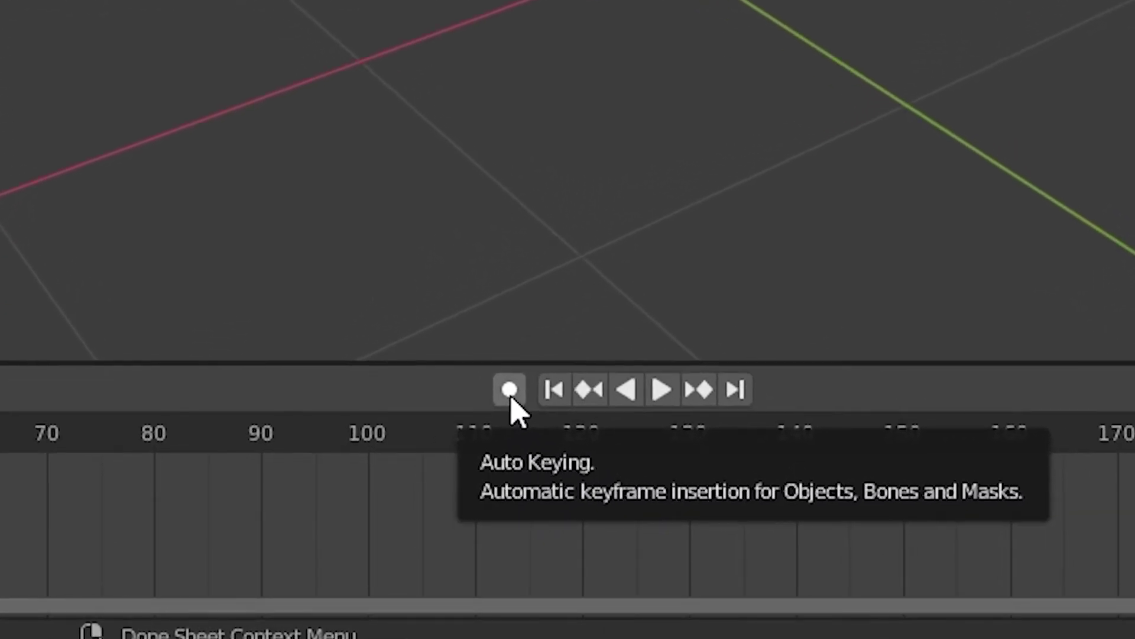
Step: Turn on Auto Keying and move the blade toward the positive X side at frame 1
{"action": "left_click", "coordinate": [511, 396]}
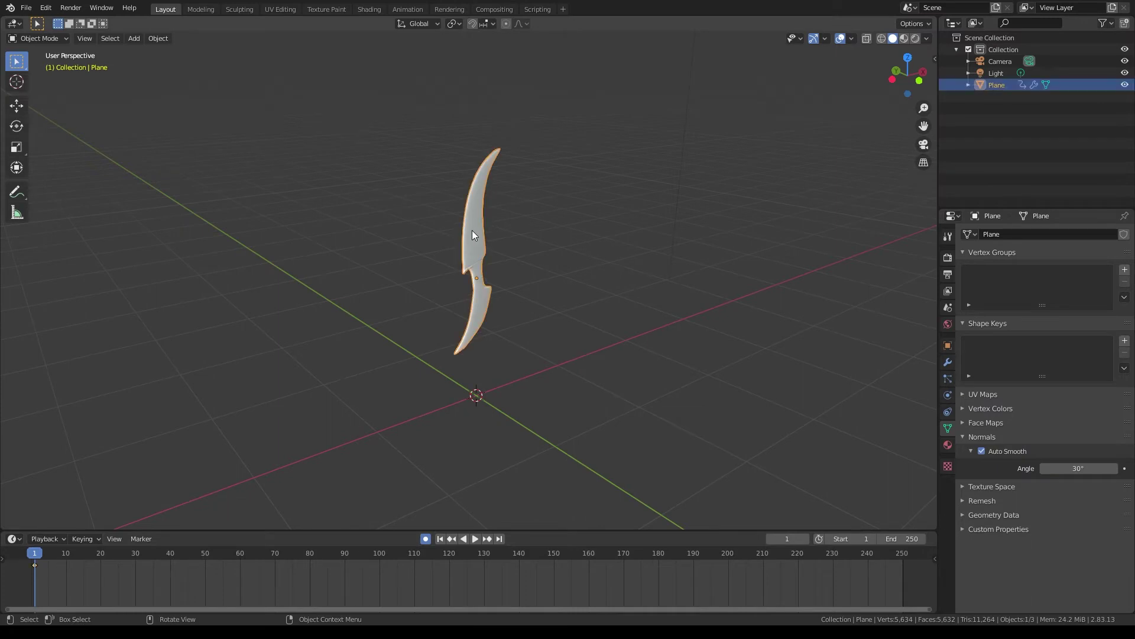
{"action": "key", "text": "g"}
{"action": "left_click", "coordinate": [687, 256]}
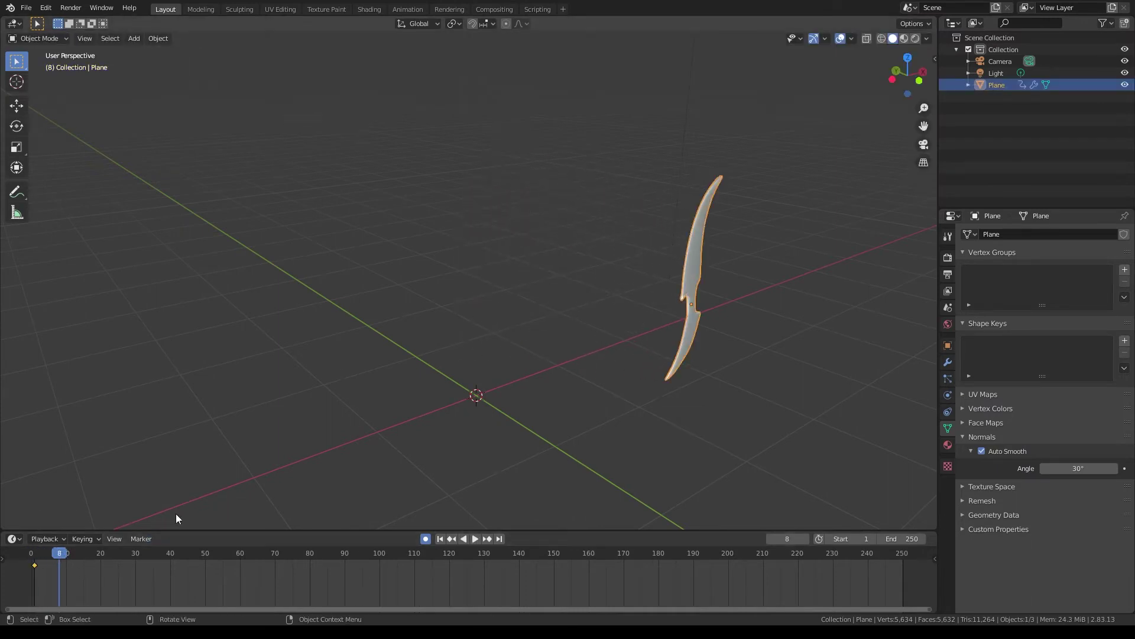
Step: Move the blade back across the origin at frame 8, and rotate it until it lies nearly horizontal at frame 23
{"action": "key", "text": "g"}
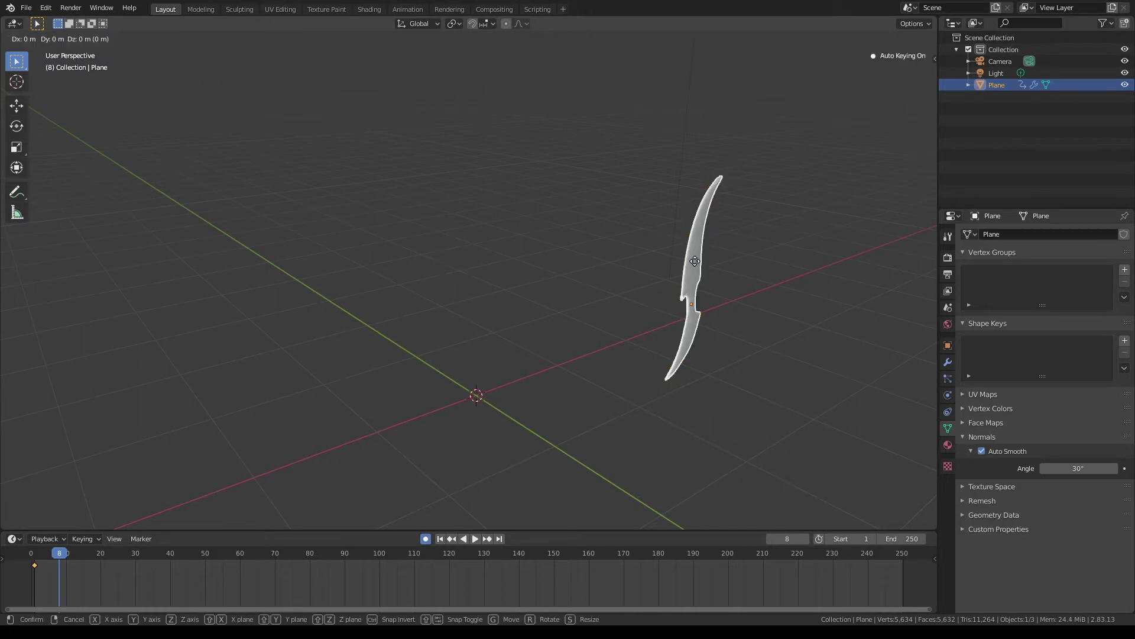
{"action": "left_click", "coordinate": [360, 228]}
{"action": "left_click_drag", "start_coordinate": [59, 556], "coordinate": [111, 554]}
{"action": "key", "text": "r"}
{"action": "left_click", "coordinate": [382, 318]}
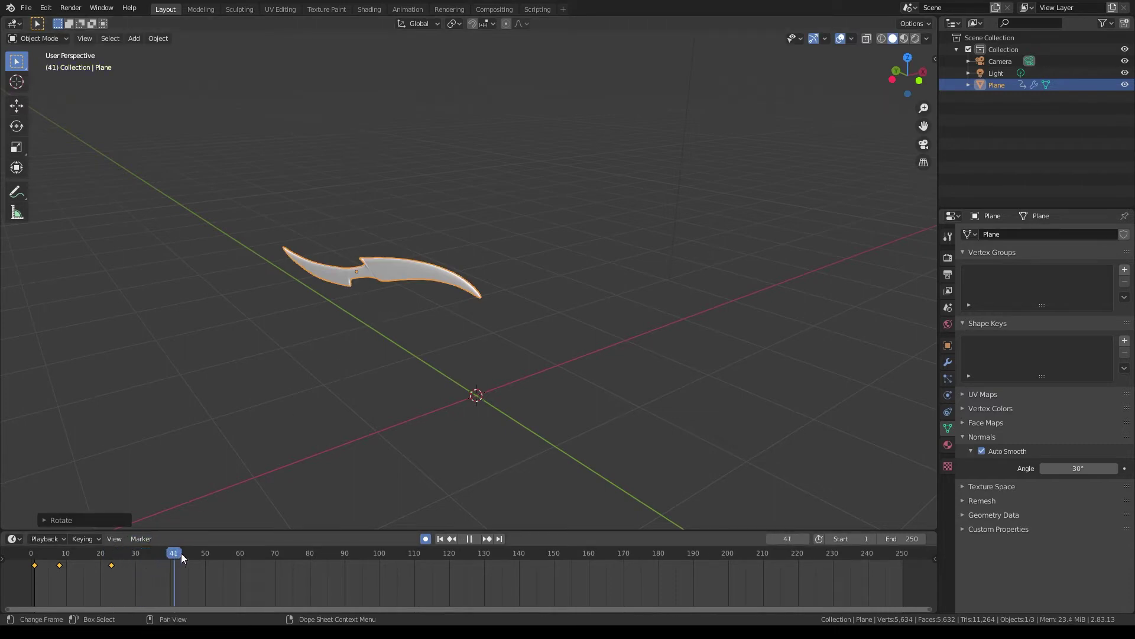
Step: Scale the blade down to roughly half its size at frame 44
{"action": "left_click_drag", "start_coordinate": [171, 556], "coordinate": [184, 556]}
{"action": "key", "text": "s"}
{"action": "left_click", "coordinate": [449, 274]}
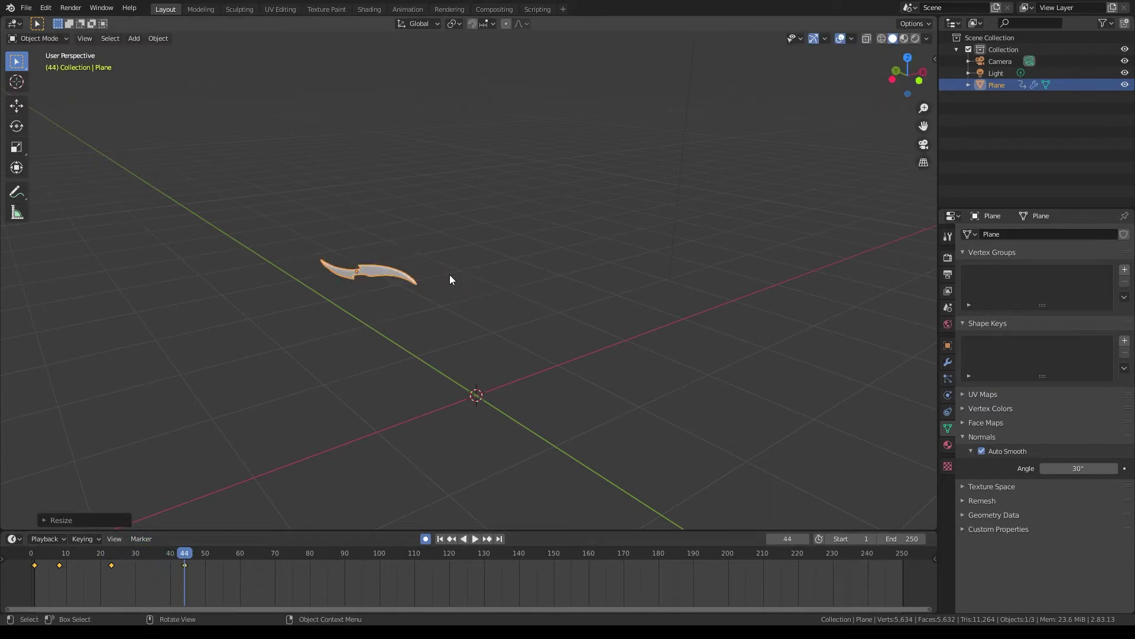
Step: Deselect the blade and replay the move, rotate and scale animation from the first frame
{"action": "left_click_drag", "start_coordinate": [179, 554], "coordinate": [33, 554]}
{"action": "left_click", "coordinate": [119, 428]}
{"action": "key", "text": "space"}
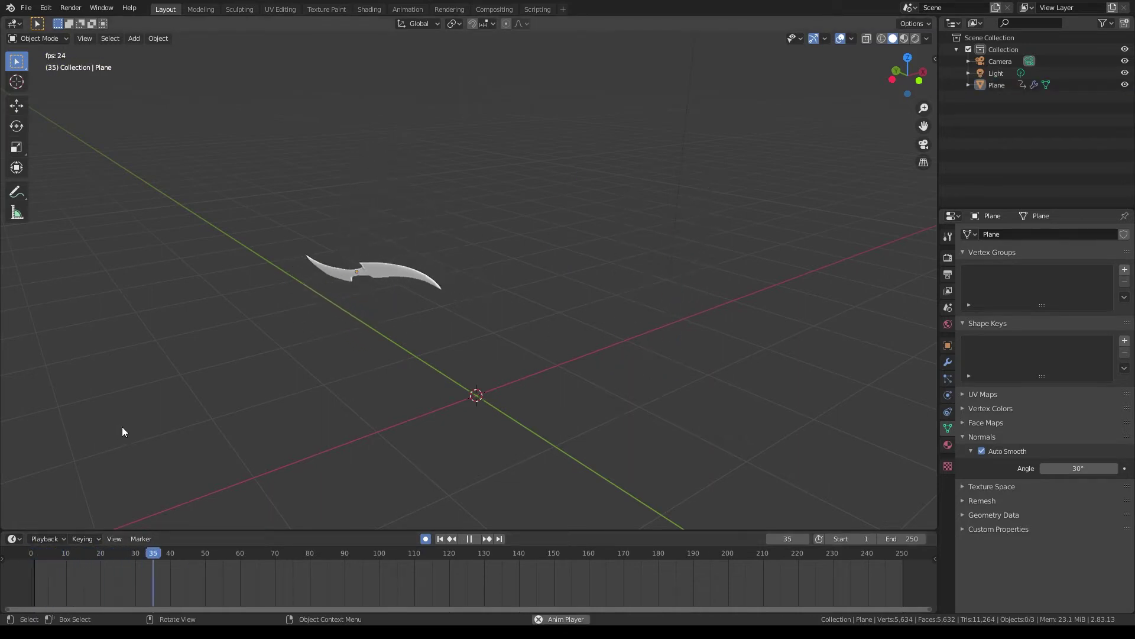
{"action": "left_click", "coordinate": [32, 554]}
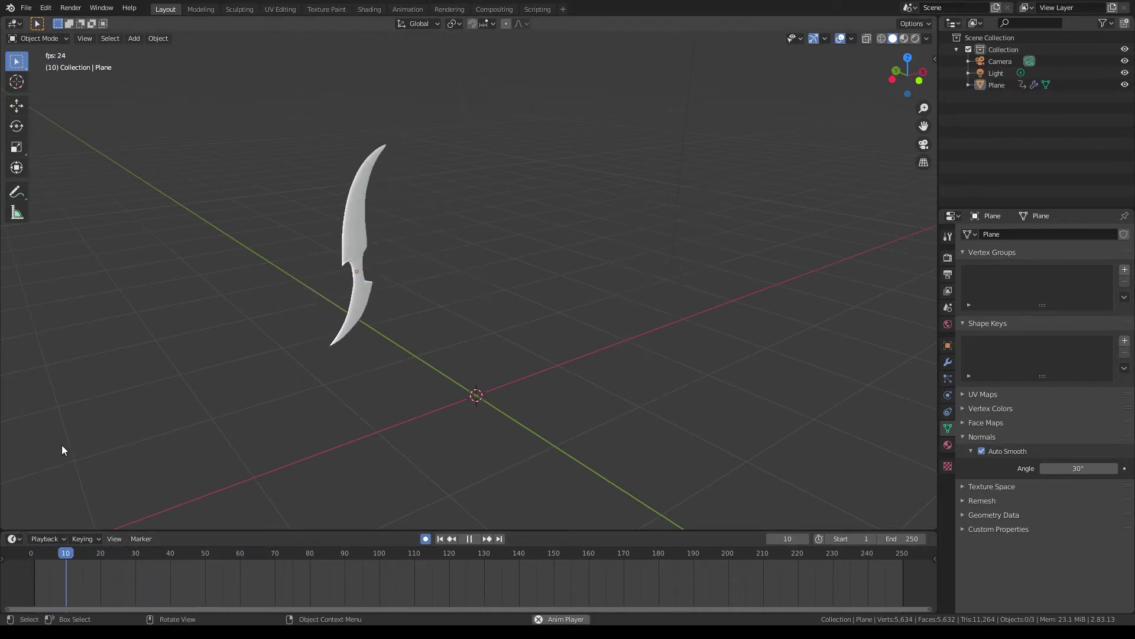
{"action": "left_click_drag", "start_coordinate": [58, 553], "coordinate": [35, 553]}
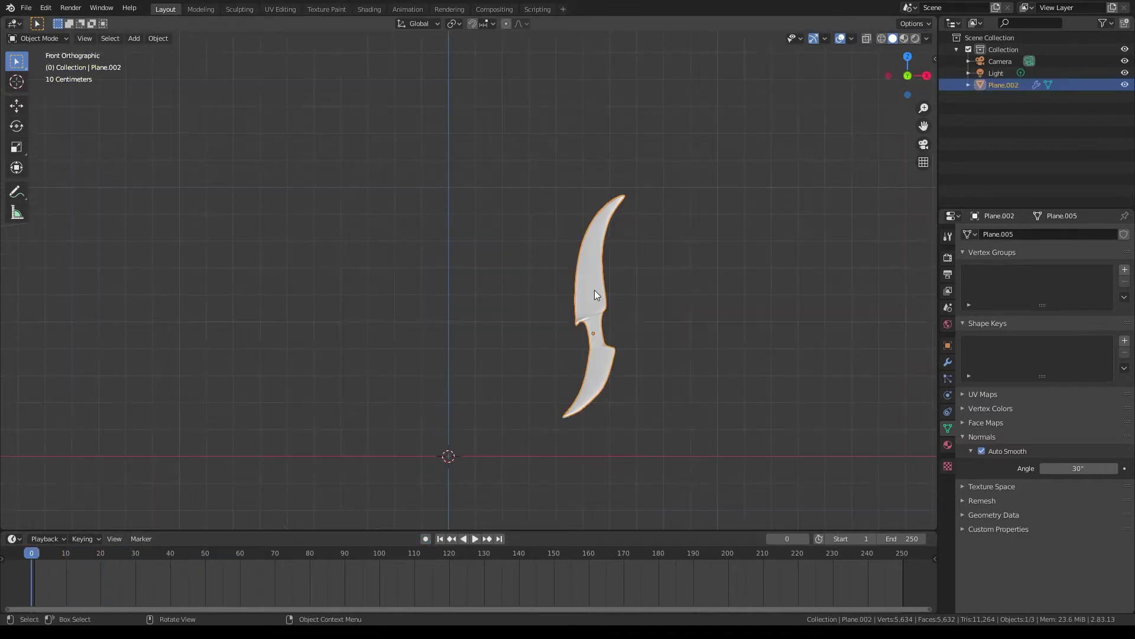
Step: Move the blade onto the vertical Z axis in front view and insert a LocRot keyframe
{"action": "key", "text": "g"}
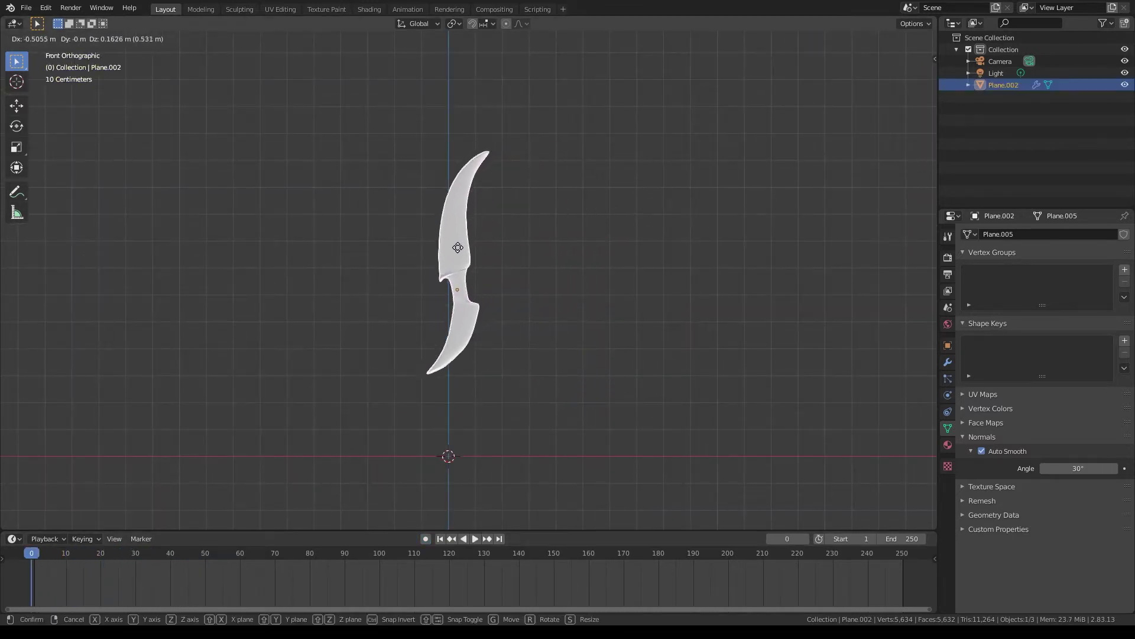
{"action": "left_click", "coordinate": [451, 283]}
{"action": "key", "text": "i"}
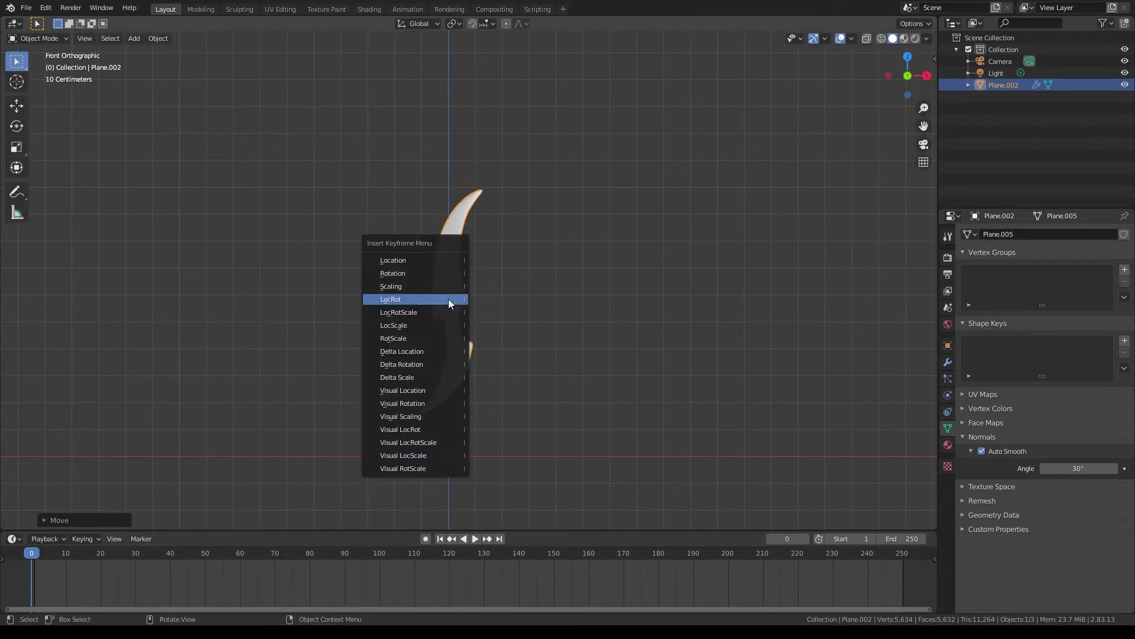
{"action": "left_click", "coordinate": [420, 303]}
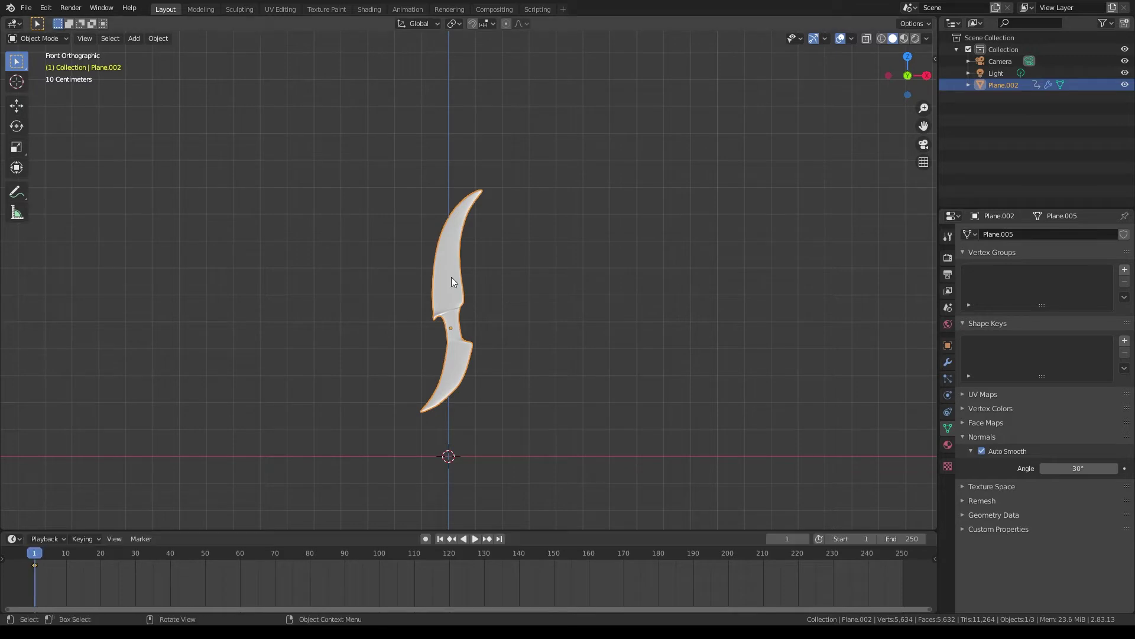
Step: Duplicate the blade in place and, at frame 10, move the copy about 0.3 m along positive X
{"action": "key", "text": "shift+d"}
{"action": "right_click", "coordinate": [452, 277]}
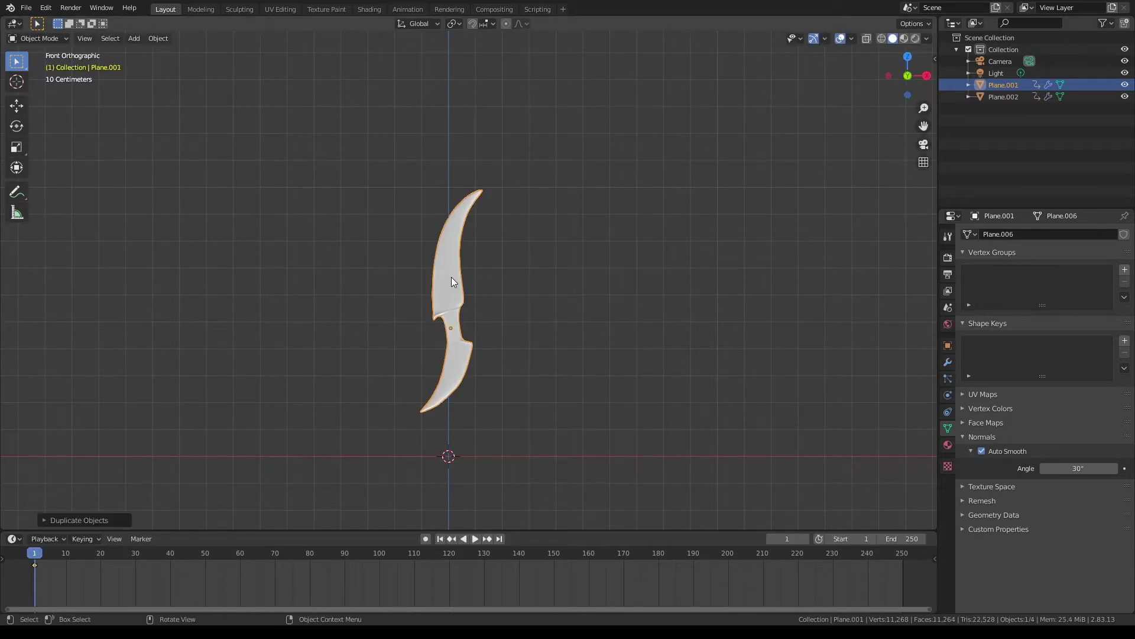
{"action": "left_click_drag", "start_coordinate": [36, 554], "coordinate": [67, 558]}
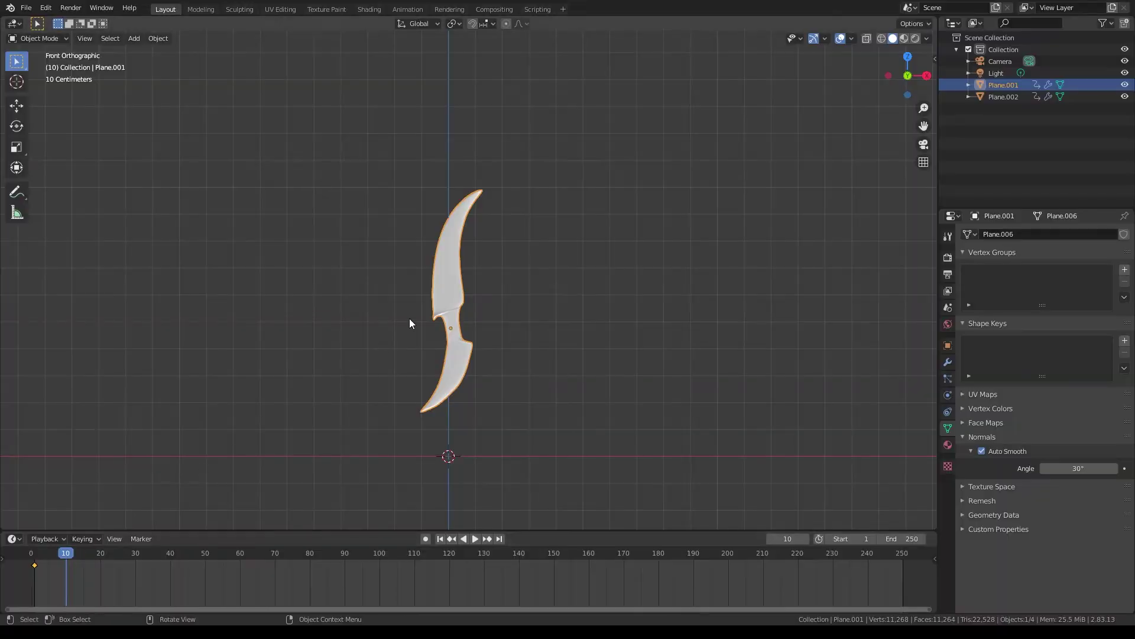
{"action": "key", "text": "g"}
{"action": "key", "text": "x"}
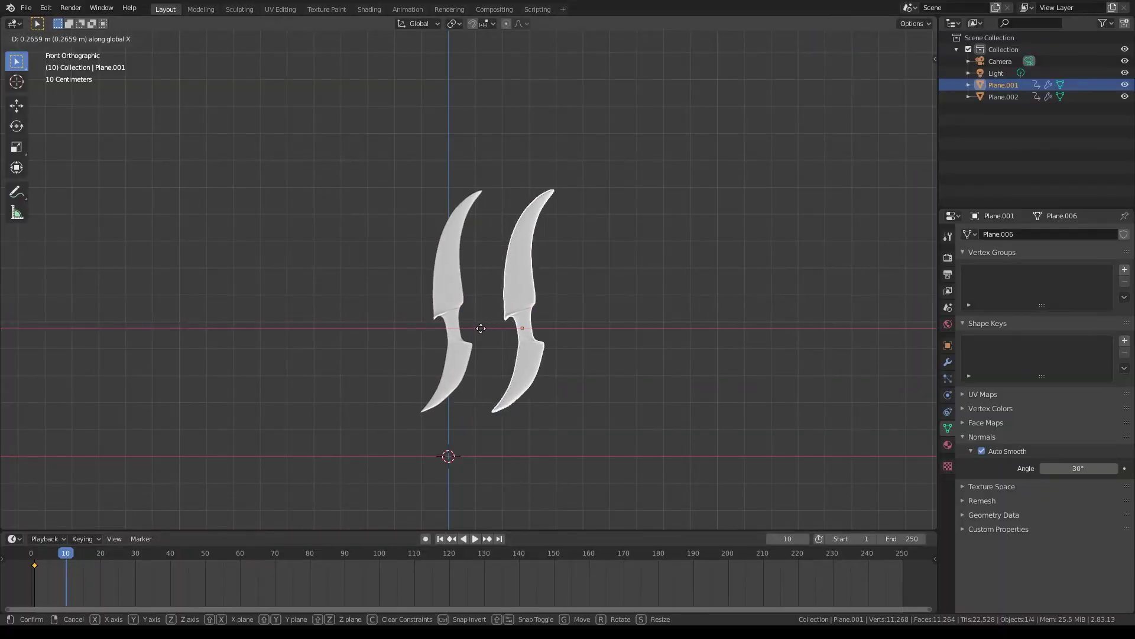
{"action": "left_click", "coordinate": [491, 335]}
Step: Move the original blade along negative X and rotate it 180° about Z so it mirrors the copy
{"action": "left_click", "coordinate": [447, 322]}
{"action": "key", "text": "g"}
{"action": "key", "text": "x"}
{"action": "left_click", "coordinate": [394, 328]}
{"action": "type", "text": "rz180"}
{"action": "key", "text": "Return"}
{"action": "key", "text": "g"}
{"action": "key", "text": "x"}
{"action": "left_click", "coordinate": [335, 341]}
Step: Insert keyframes at frame 10 for both blades in their separated positions
{"action": "key", "text": "i"}
{"action": "left_click", "coordinate": [357, 276]}
{"action": "left_click", "coordinate": [665, 234]}
{"action": "key", "text": "i"}
{"action": "left_click", "coordinate": [667, 185]}
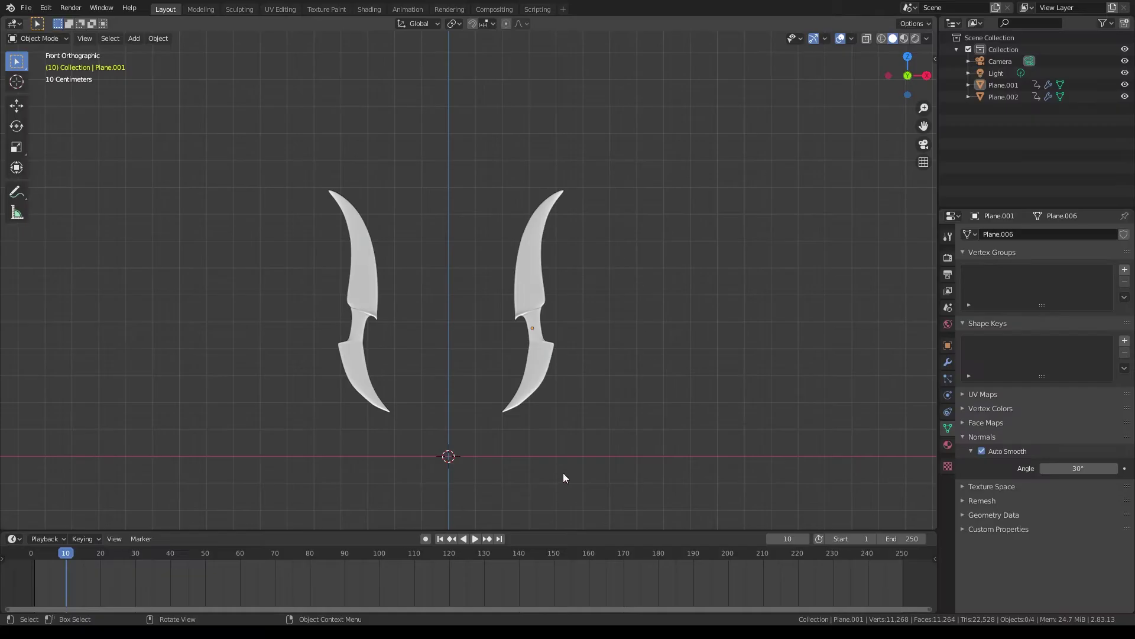
Step: Rewind to frame 0 and play the animation to review the blade splitting into two
{"action": "left_click_drag", "start_coordinate": [65, 552], "coordinate": [27, 552]}
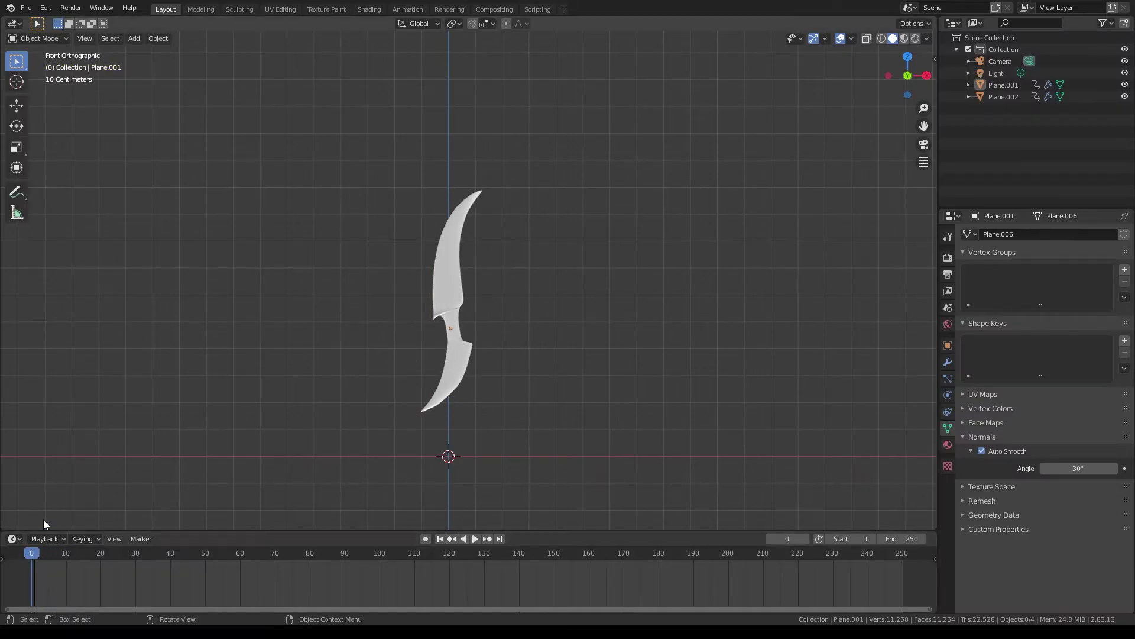
{"action": "key", "text": "space"}
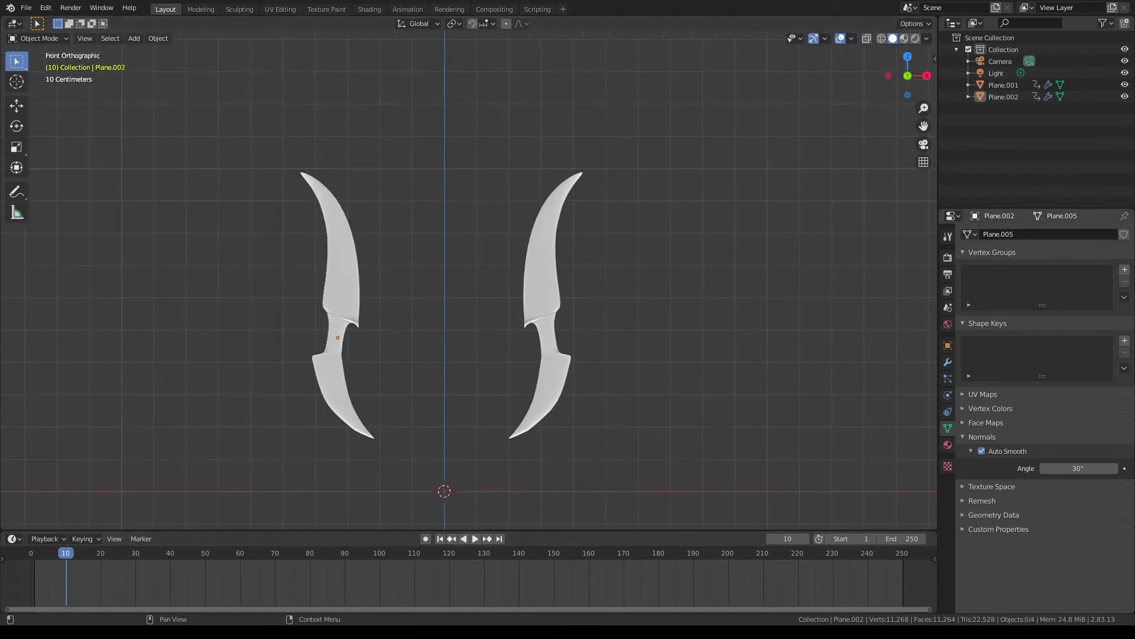
Step: At frame 20, move and rotate both blades inward and upward, and insert keyframes for the pose
{"action": "left_click", "coordinate": [551, 367]}
{"action": "left_click", "coordinate": [84, 553]}
{"action": "left_click_drag", "start_coordinate": [84, 553], "coordinate": [101, 554]}
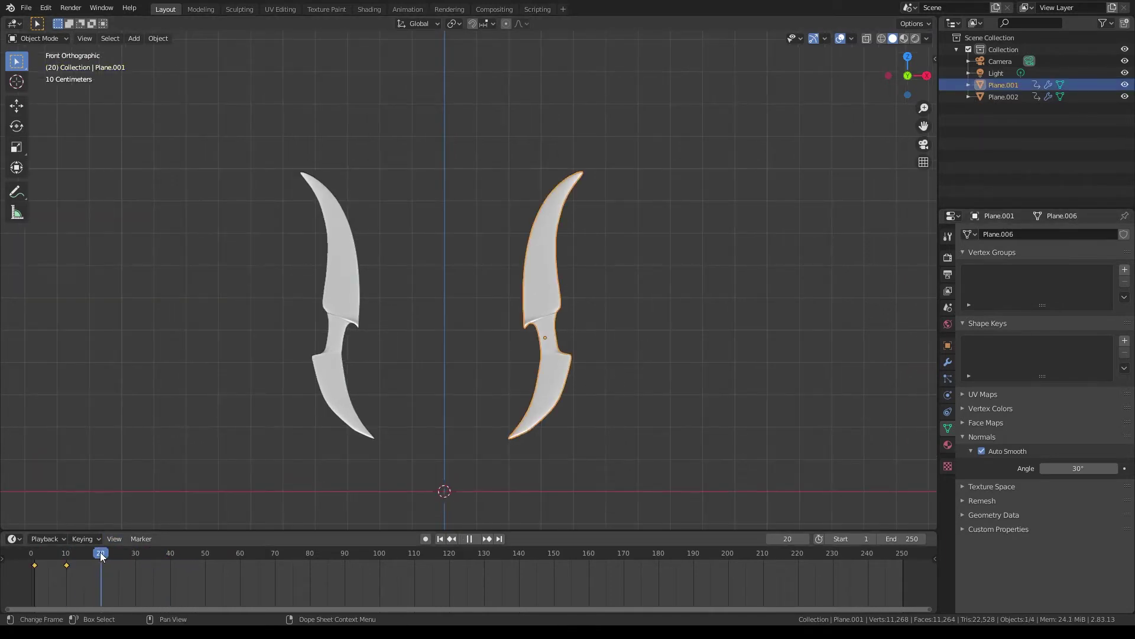
{"action": "key", "text": "g"}
{"action": "left_click", "coordinate": [579, 343]}
{"action": "key", "text": "r"}
{"action": "left_click", "coordinate": [343, 302]}
{"action": "key", "text": "g"}
{"action": "key", "text": "r"}
{"action": "key", "text": "i"}
{"action": "left_click", "coordinate": [414, 304]}
Step: At frame 30, move both blades apart, tilt their tips outward in mirrored poses, and keyframe them
{"action": "left_click", "coordinate": [135, 553]}
{"action": "left_click", "coordinate": [491, 250]}
{"action": "key", "text": "g"}
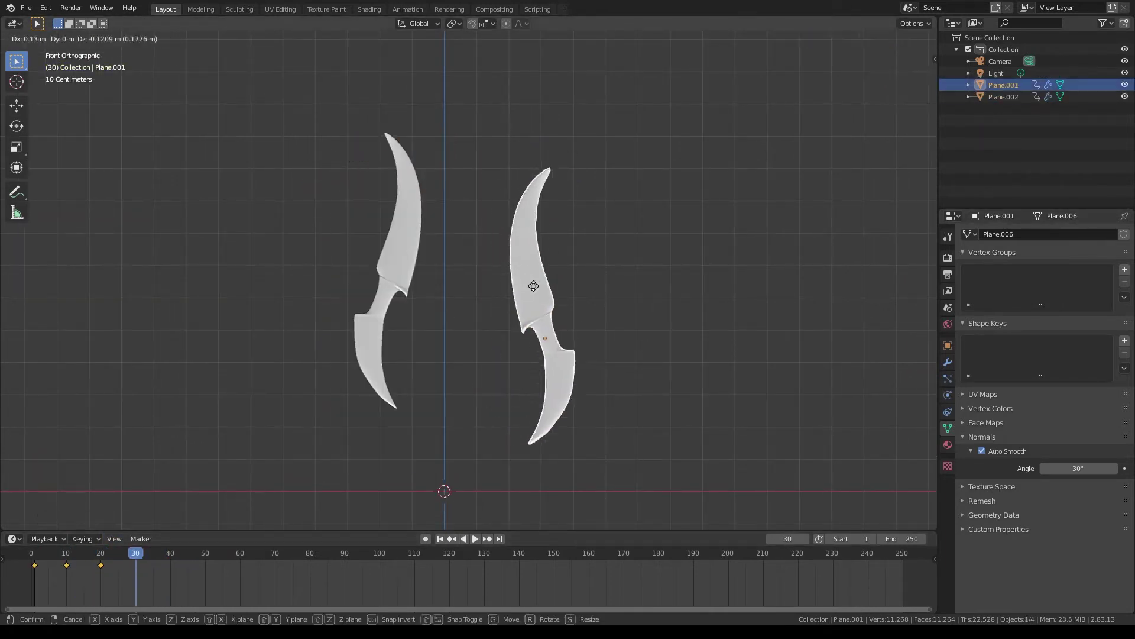
{"action": "key", "text": "r"}
{"action": "left_click", "coordinate": [392, 272]}
{"action": "key", "text": "g"}
{"action": "left_click", "coordinate": [275, 290]}
{"action": "left_click", "coordinate": [588, 309]}
{"action": "key", "text": "r"}
{"action": "left_click", "coordinate": [573, 321]}
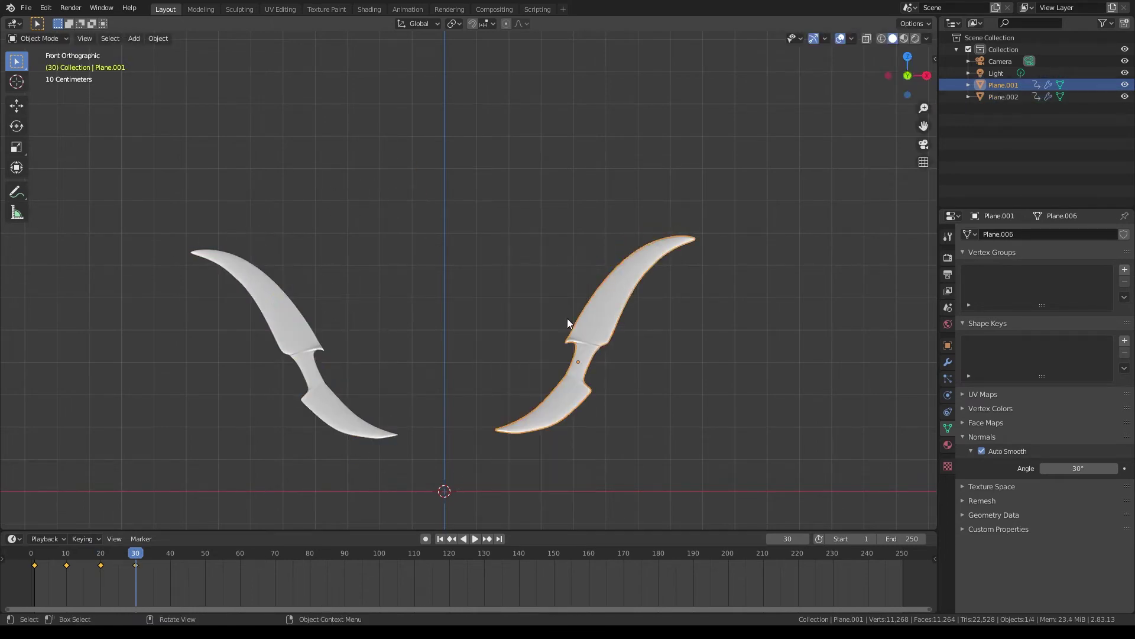
Step: Select both blades and scrub through the timeline to examine their keyframes from frame 1 to frame 30
{"action": "left_click", "coordinate": [383, 307], "text": "shift"}
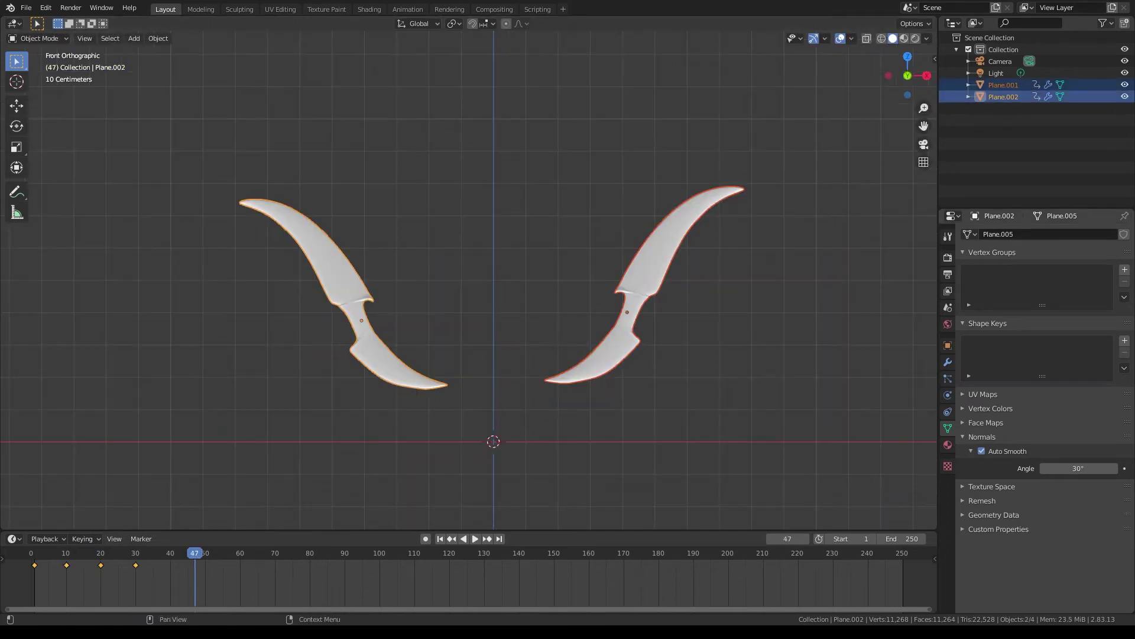
{"action": "left_click", "coordinate": [668, 471]}
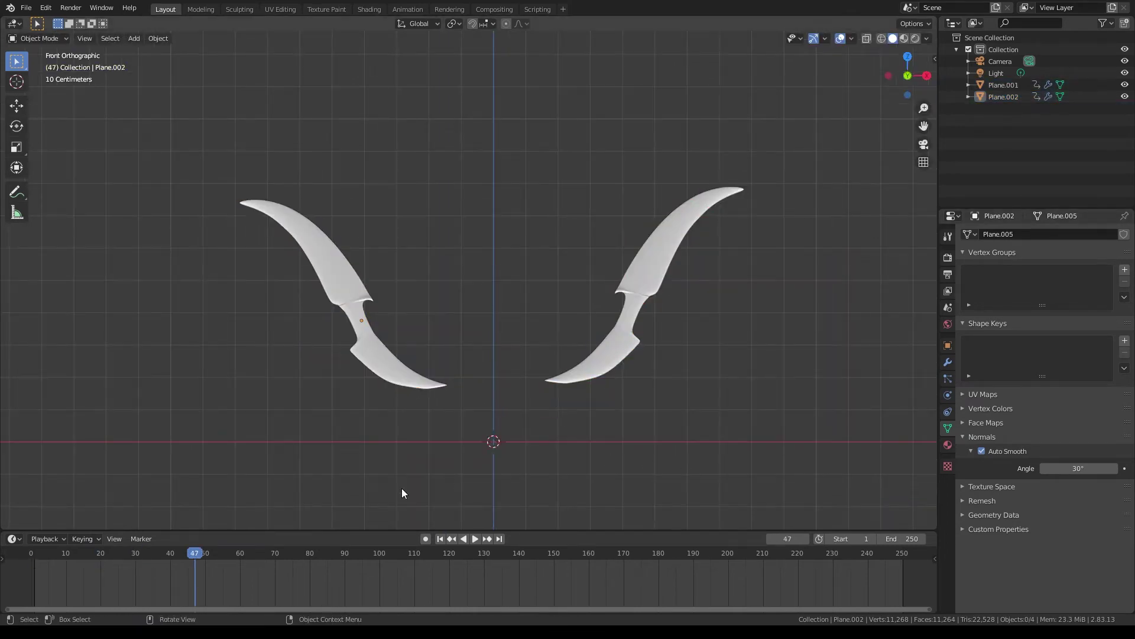
{"action": "left_click_drag", "start_coordinate": [340, 384], "coordinate": [641, 335]}
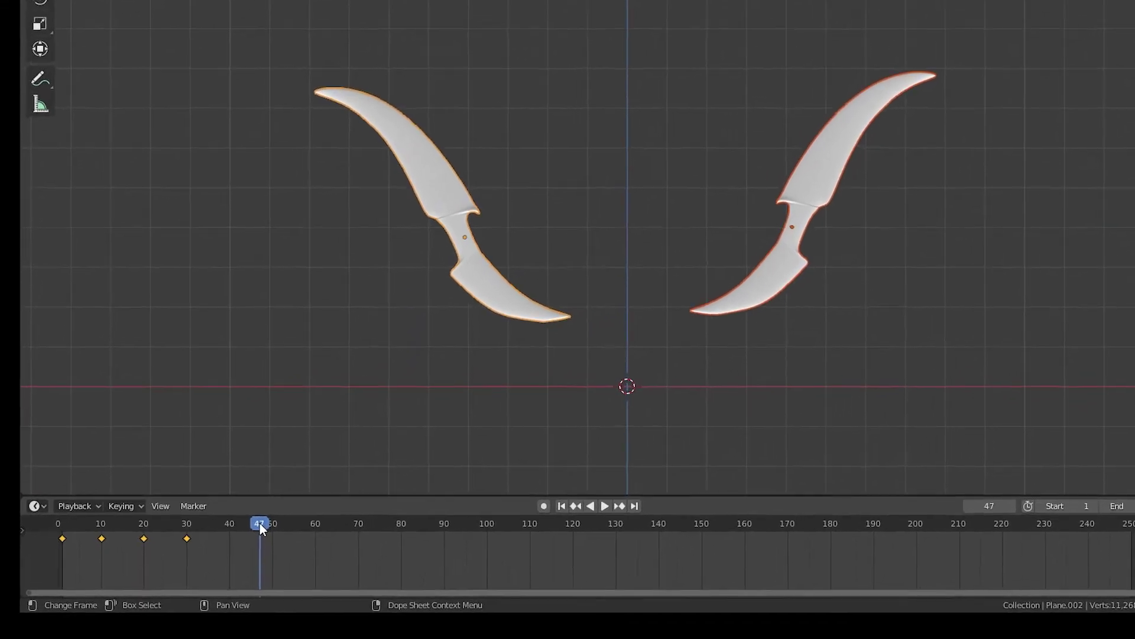
{"action": "left_click_drag", "start_coordinate": [195, 554], "coordinate": [129, 557]}
{"action": "mouse_move", "coordinate": [210, 510]}
{"action": "left_mouse_down"}
{"action": "mouse_move", "coordinate": [75, 512]}
{"action": "mouse_move", "coordinate": [207, 512]}
{"action": "left_mouse_up"}
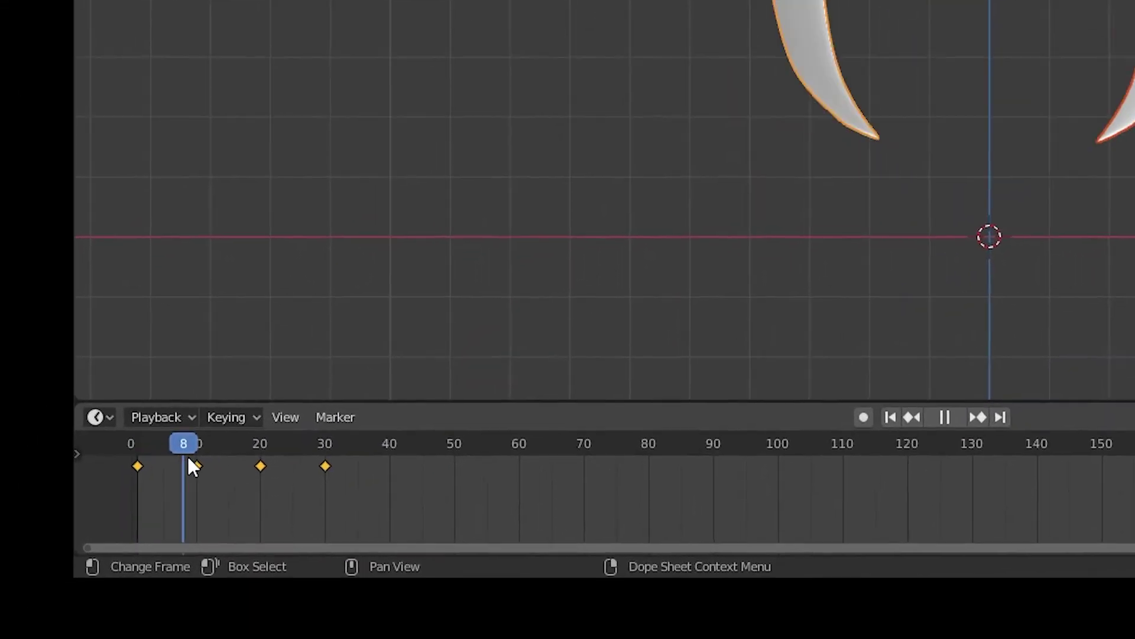
{"action": "left_click_drag", "start_coordinate": [338, 435], "coordinate": [391, 437]}
{"action": "left_click", "coordinate": [382, 444]}
{"action": "left_click", "coordinate": [353, 449]}
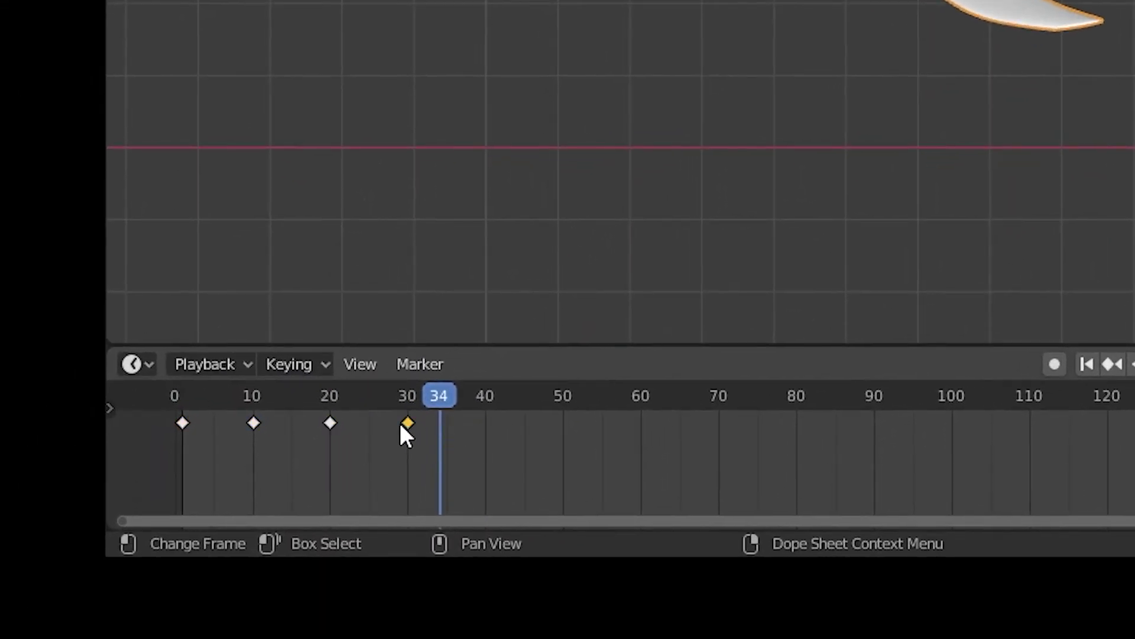
{"action": "left_click", "coordinate": [293, 447]}
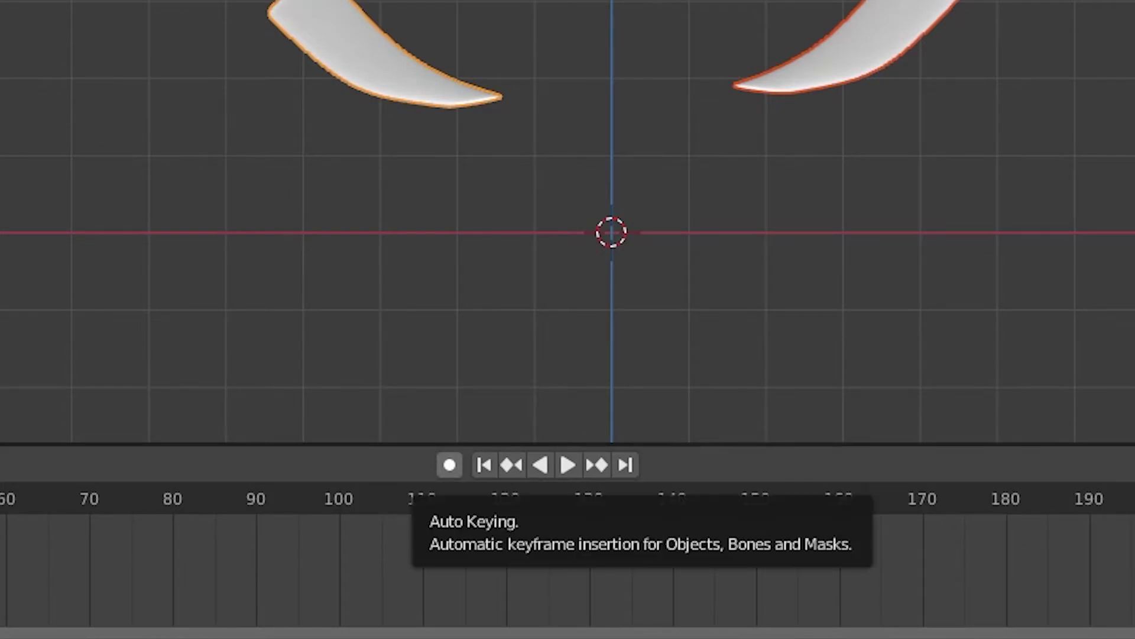
Step: Turn on auto keying and duplicate the right blade in place at frame 30
{"action": "left_click", "coordinate": [450, 465]}
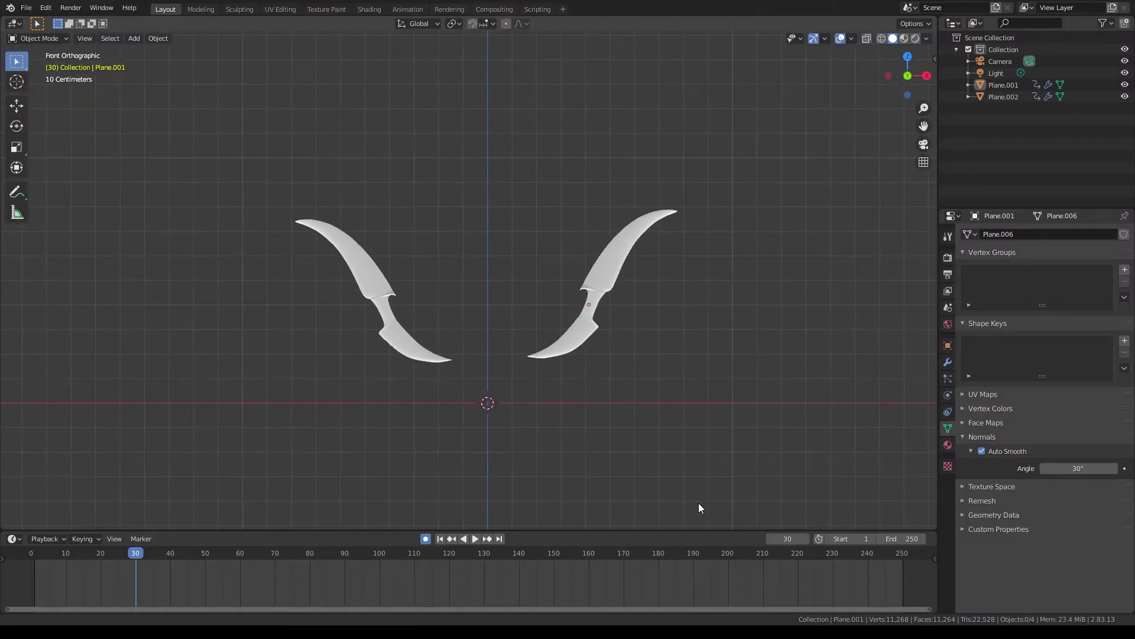
{"action": "middle_click_drag", "start_coordinate": [703, 491], "coordinate": [715, 471], "text": "shift"}
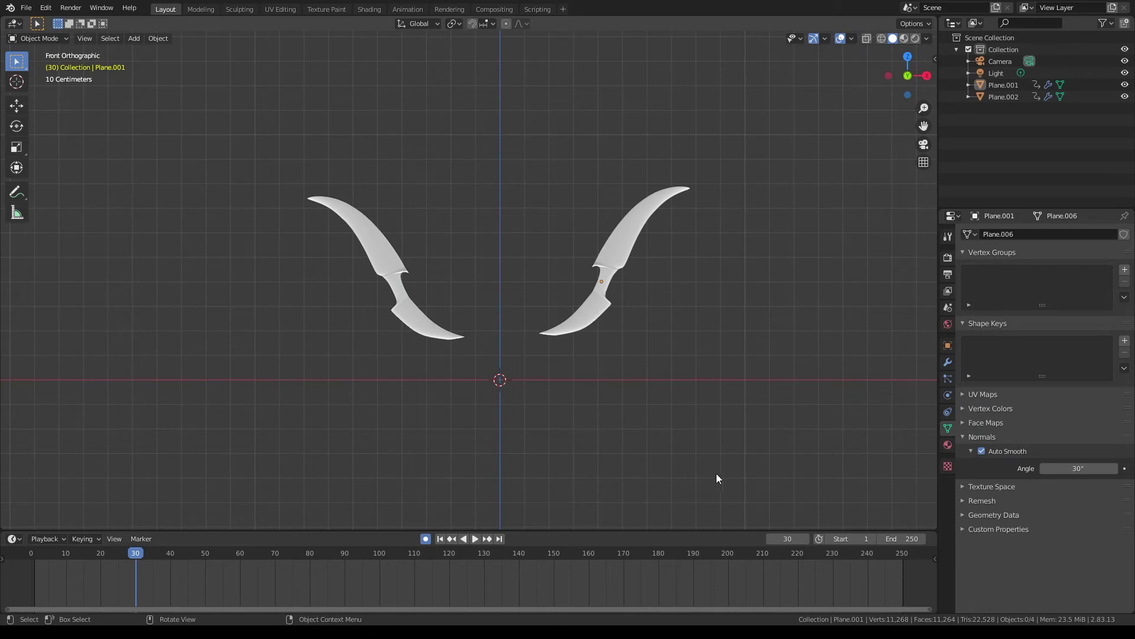
{"action": "left_click", "coordinate": [619, 254]}
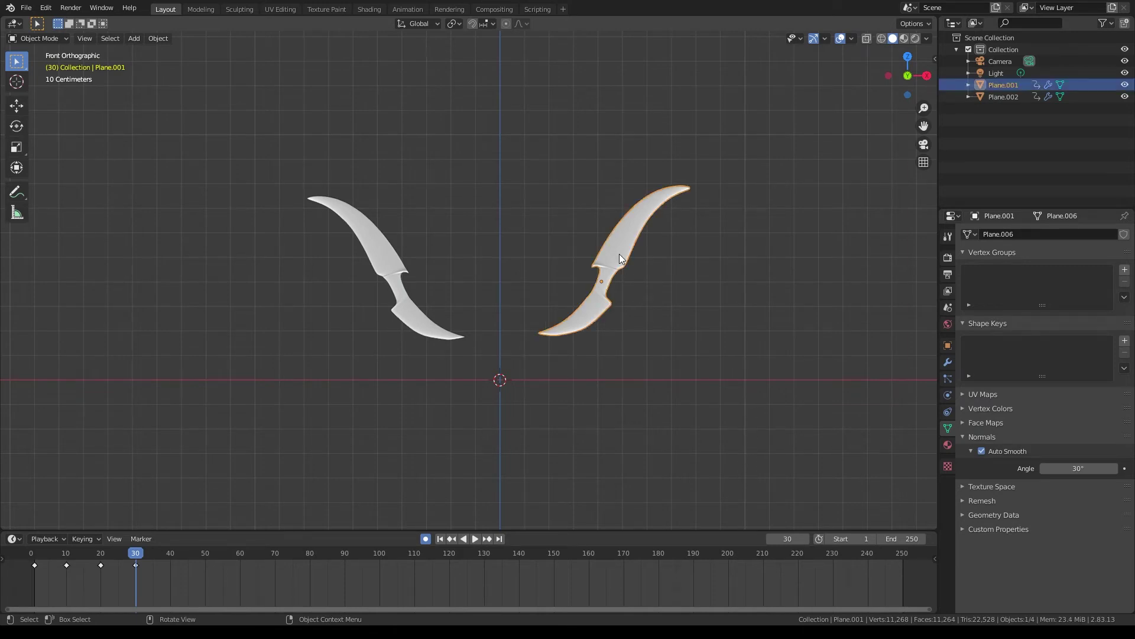
{"action": "key", "text": "shift+d"}
{"action": "right_click", "coordinate": [647, 328]}
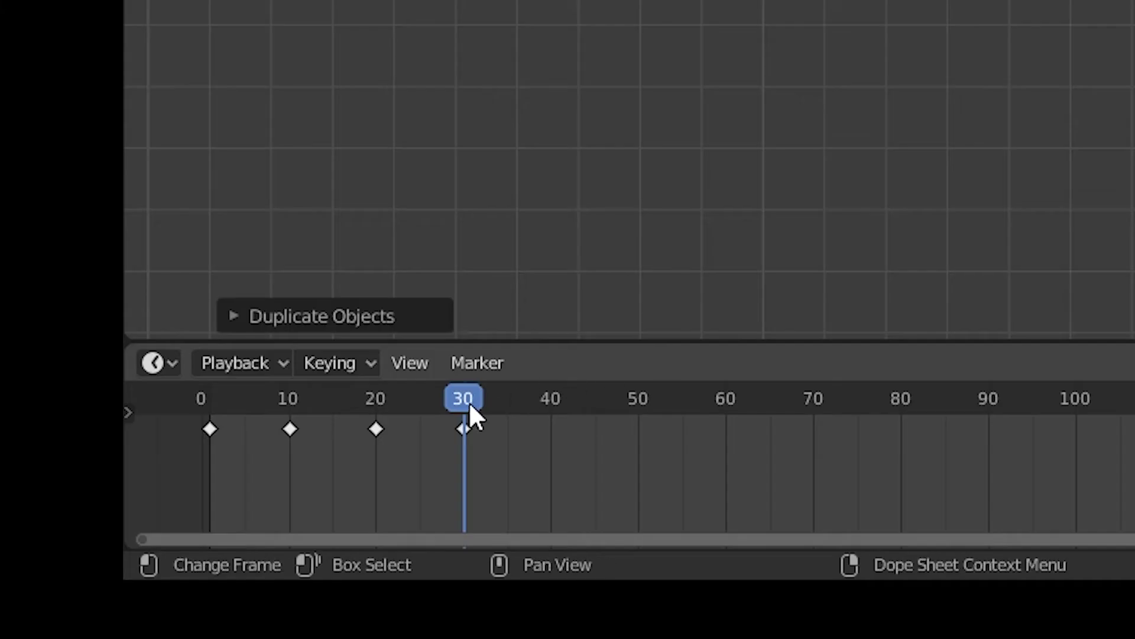
Step: At frame 40, position the second pair of blades lower and farther out than the first pair, fanned outward
{"action": "left_click_drag", "start_coordinate": [136, 558], "coordinate": [172, 559]}
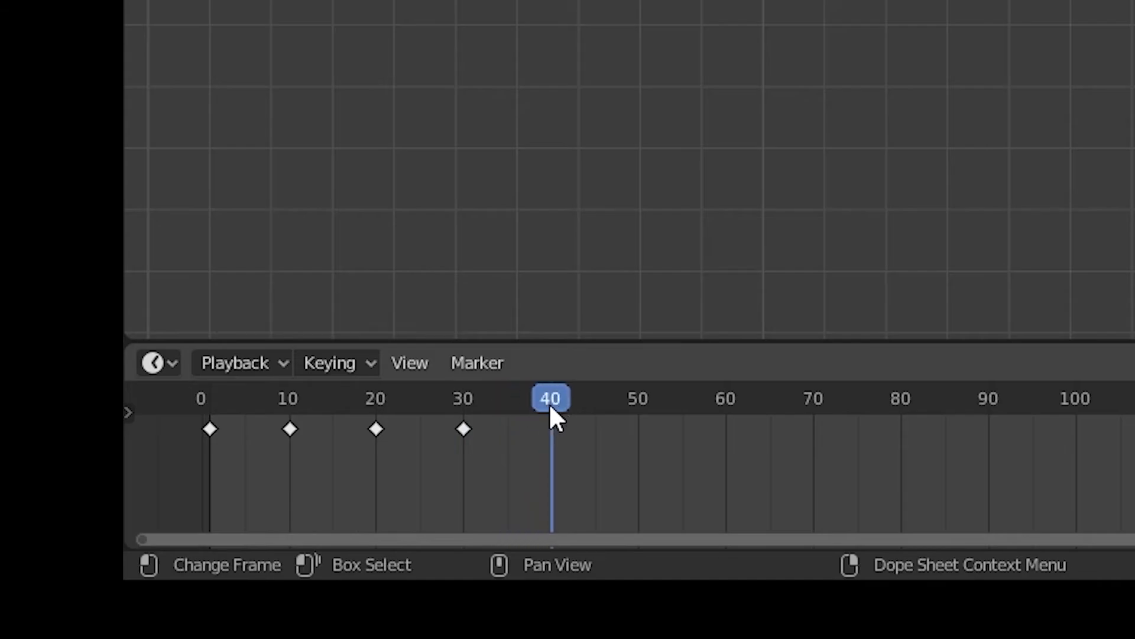
{"action": "key", "text": "g"}
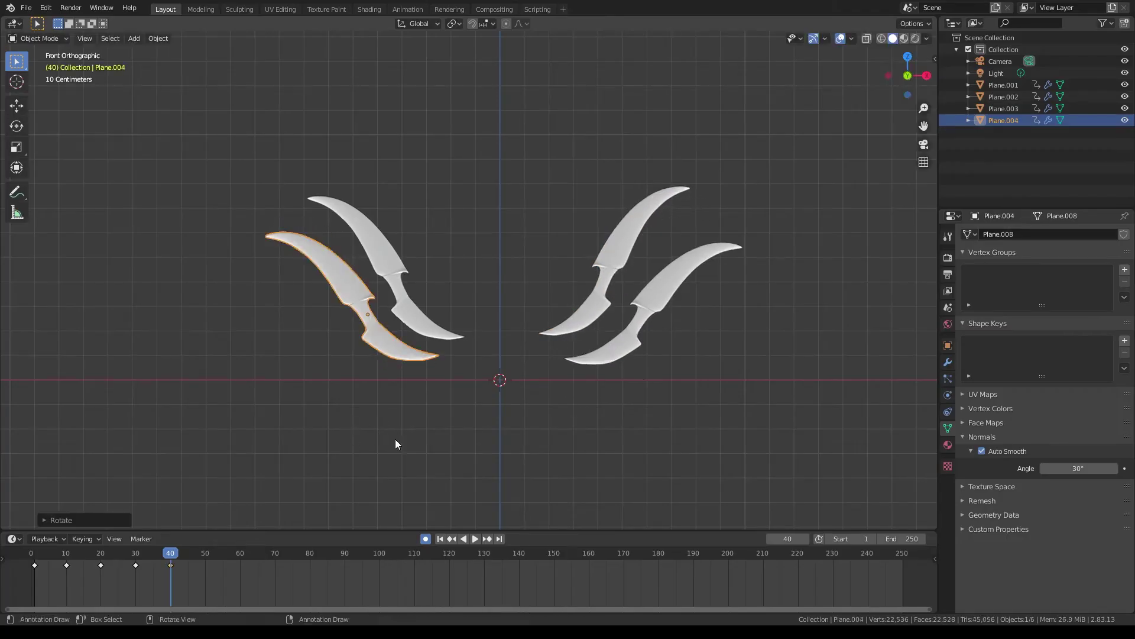
{"action": "key", "text": "g"}
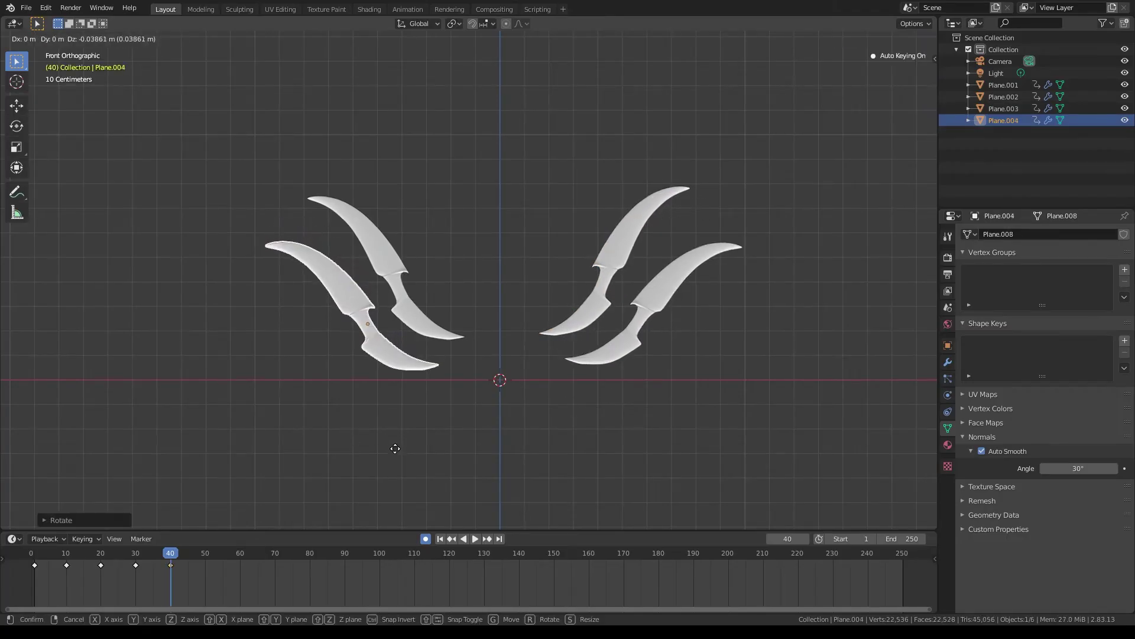
{"action": "left_click", "coordinate": [395, 448]}
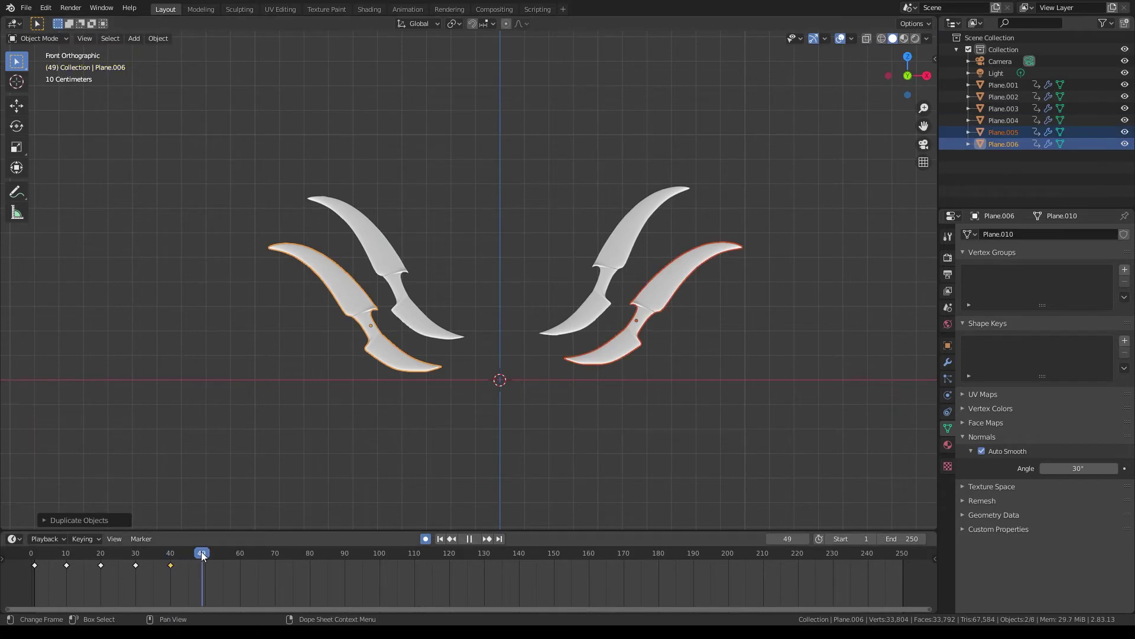
Step: Duplicate the second pair of blades and move the copies down along Z at frame 50
{"action": "left_click_drag", "start_coordinate": [201, 556], "coordinate": [205, 556]}
{"action": "key", "text": "g"}
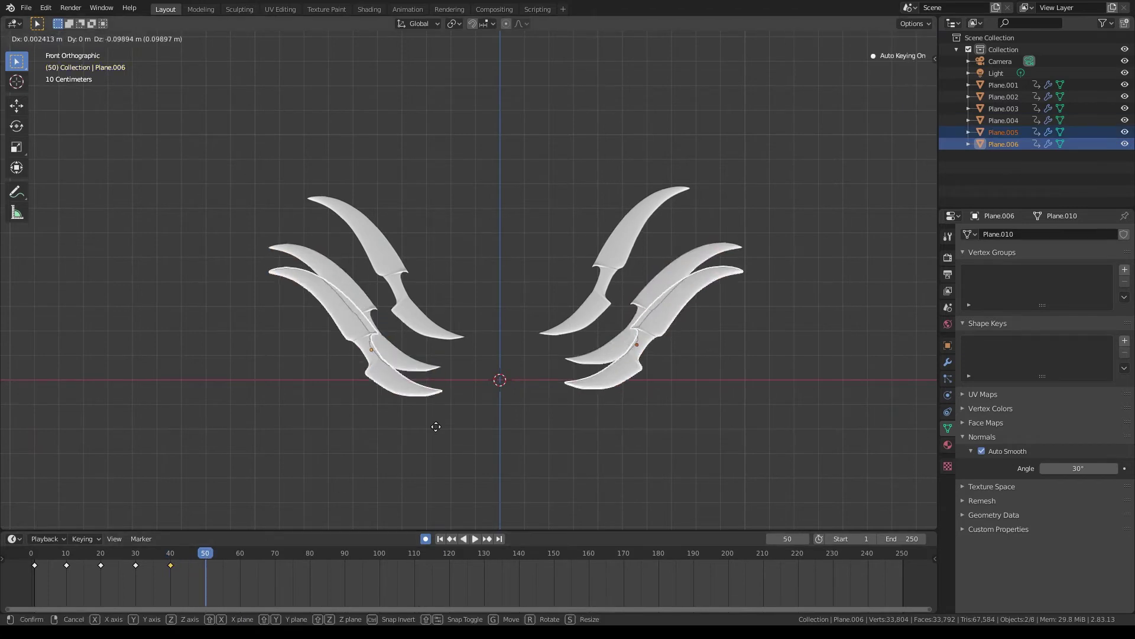
{"action": "key", "text": "z"}
{"action": "left_click", "coordinate": [428, 480]}
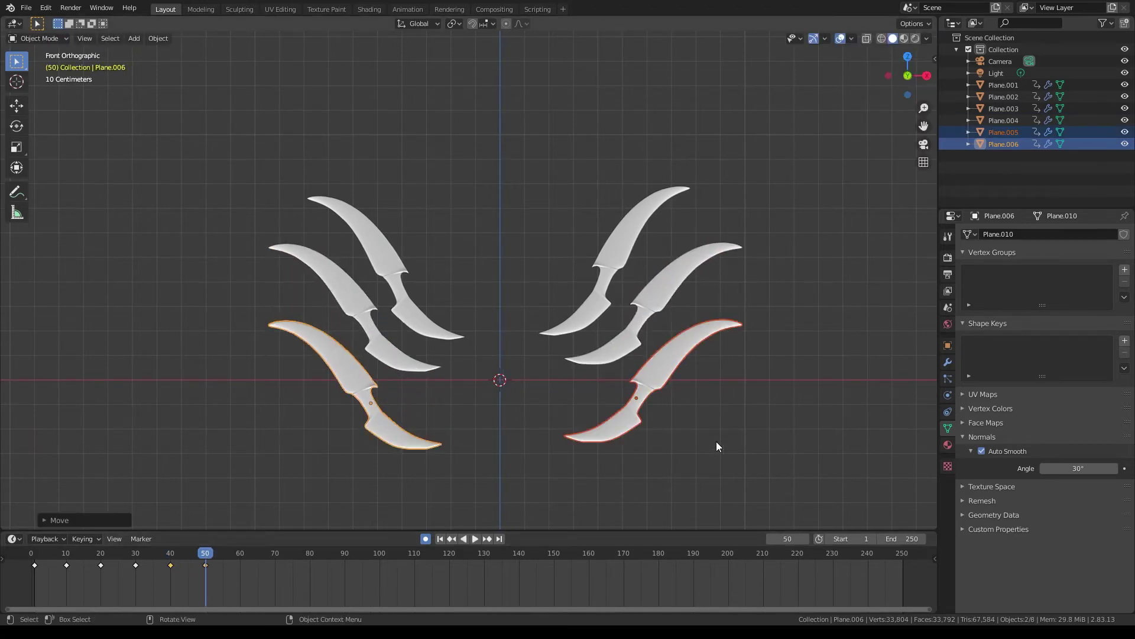
Step: At frame 50, rotate the lowest right and left blades closer to horizontal and reposition them to complete the wing-like fan
{"action": "left_click", "coordinate": [648, 395]}
{"action": "key", "text": "r"}
{"action": "left_click", "coordinate": [757, 440]}
{"action": "key", "text": "g"}
{"action": "left_click", "coordinate": [765, 413]}
{"action": "left_click", "coordinate": [412, 433]}
{"action": "key", "text": "r"}
{"action": "left_click", "coordinate": [445, 414]}
{"action": "key", "text": "g"}
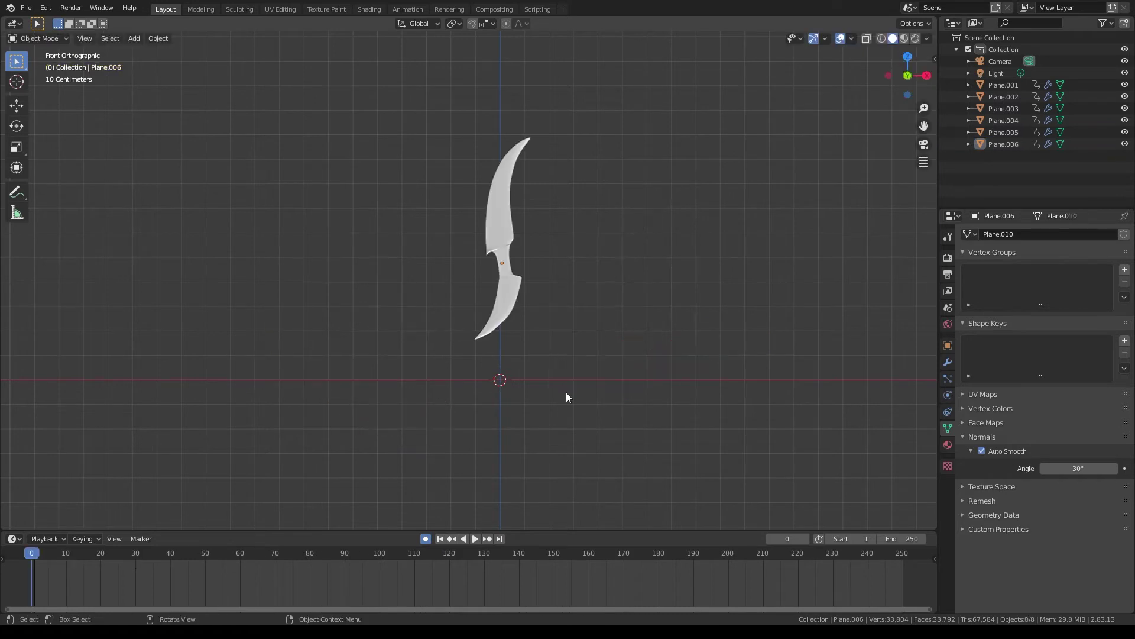
Step: Play the animation from frame 0 to review all six blades fanning out, and rewind it
{"action": "key", "text": "space"}
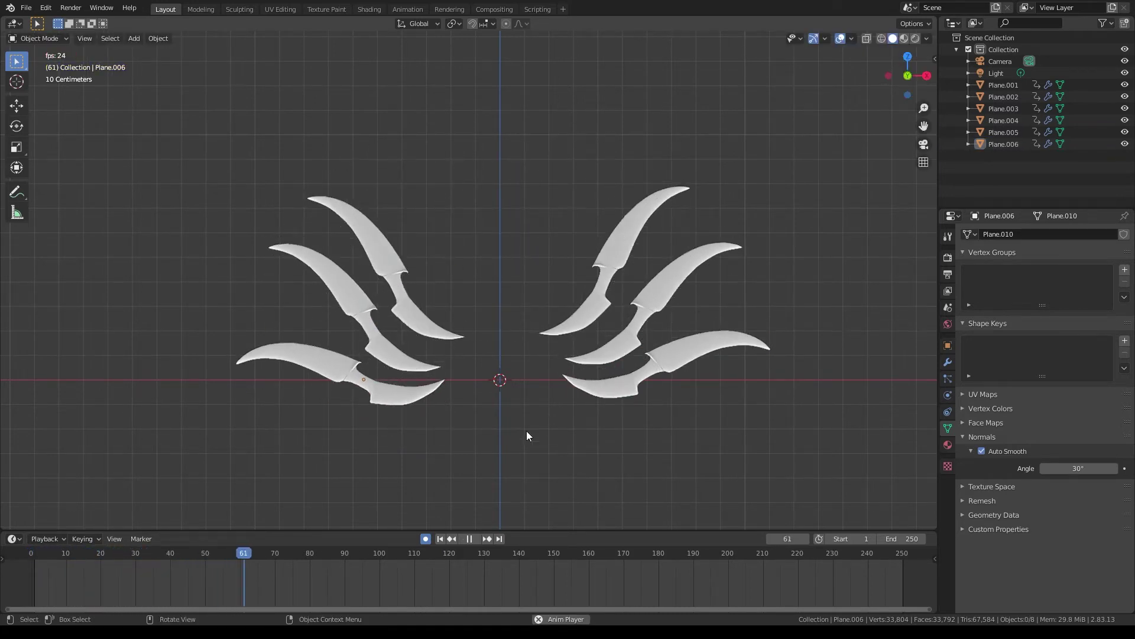
{"action": "left_click_drag", "start_coordinate": [97, 553], "coordinate": [35, 555]}
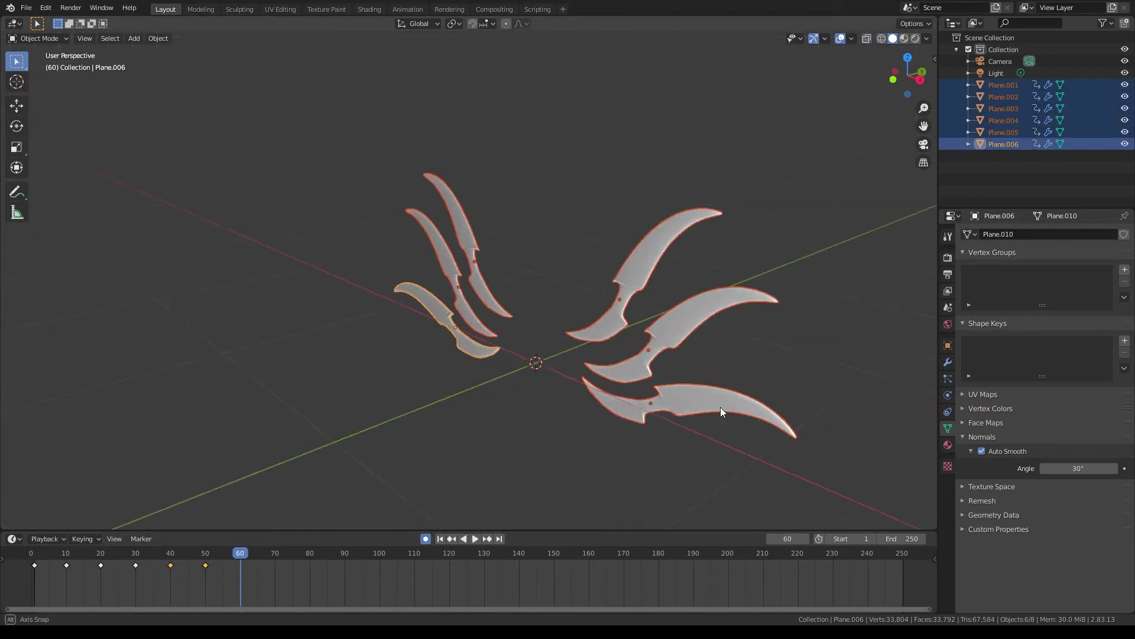
Step: At frame 60, select the lowest pair of blades and rotate the blades about Z toward the Y axis direction
{"action": "middle_click_drag", "start_coordinate": [720, 407], "coordinate": [649, 301]}
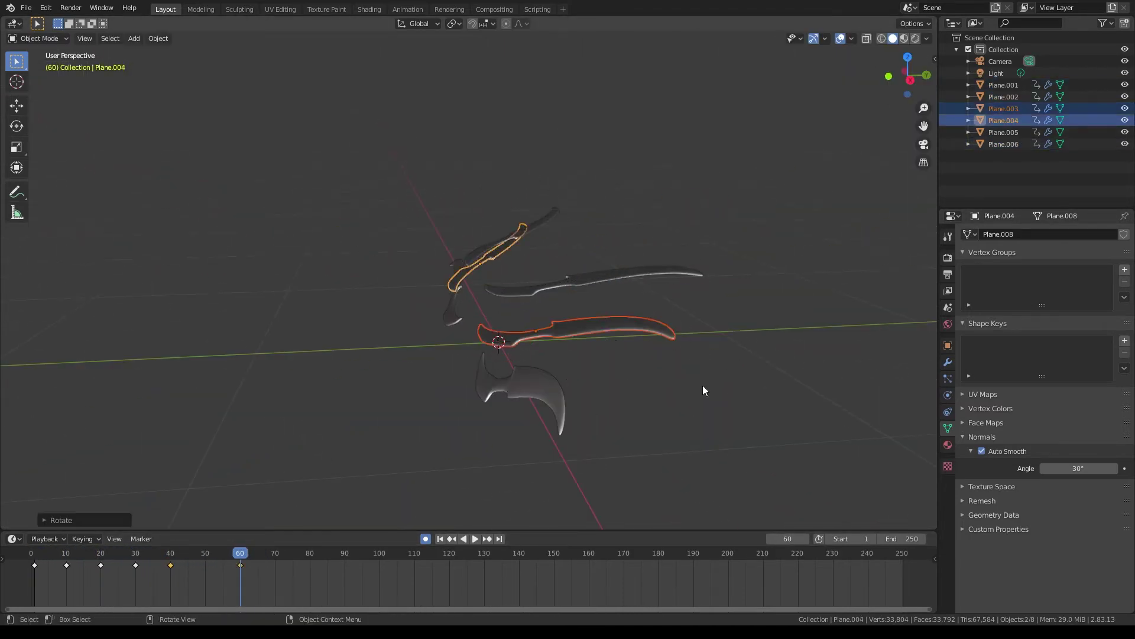
{"action": "left_click", "coordinate": [526, 385]}
{"action": "left_click", "coordinate": [454, 313], "text": "shift"}
{"action": "middle_click_drag", "start_coordinate": [655, 418], "coordinate": [787, 422]}
{"action": "left_click", "coordinate": [390, 286]}
{"action": "left_click", "coordinate": [645, 230]}
{"action": "key", "text": "r"}
{"action": "key", "text": "z"}
{"action": "left_click", "coordinate": [683, 258]}
Step: Adjust the remaining blades' rotation about Z so that all six align along the Y axis
{"action": "left_click", "coordinate": [387, 204]}
{"action": "left_click", "coordinate": [391, 264]}
{"action": "left_click", "coordinate": [545, 256]}
{"action": "key", "text": "r"}
{"action": "key", "text": "z"}
{"action": "middle_click_drag", "start_coordinate": [545, 256], "coordinate": [444, 263]}
Step: At frame 70, select the first blade and move it far out along the Y axis
{"action": "left_click", "coordinate": [308, 553]}
{"action": "left_click", "coordinate": [650, 228]}
{"action": "left_click", "coordinate": [436, 445]}
{"action": "left_click", "coordinate": [275, 553]}
{"action": "left_click", "coordinate": [653, 229]}
{"action": "key", "text": "g"}
{"action": "key", "text": "y"}
{"action": "left_click", "coordinate": [160, 414]}
Step: Launch the other blades one by one at frame 70 by moving each far along the Y axis
{"action": "left_click", "coordinate": [662, 253]}
{"action": "middle_click_drag", "start_coordinate": [721, 260], "coordinate": [534, 286]}
{"action": "key", "text": "g"}
{"action": "key", "text": "y"}
{"action": "left_click", "coordinate": [436, 507]}
{"action": "left_click", "coordinate": [421, 368]}
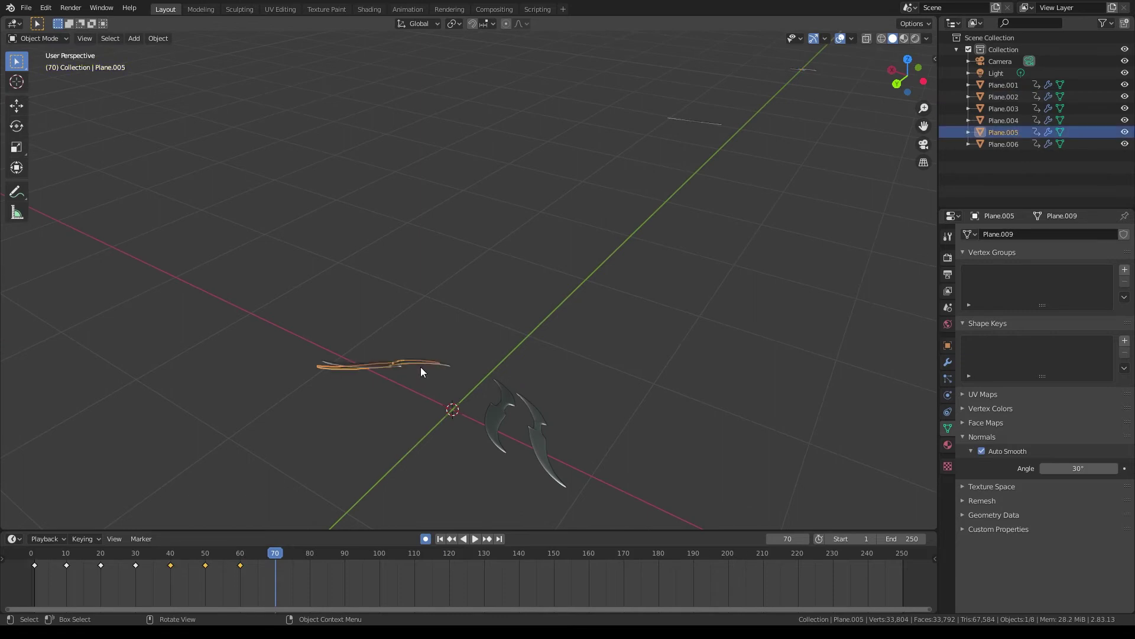
{"action": "left_click", "coordinate": [406, 368]}
{"action": "left_click", "coordinate": [500, 417]}
{"action": "key", "text": "g"}
{"action": "key", "text": "y"}
{"action": "left_click", "coordinate": [391, 369]}
Step: Duplicate the upper right blade's frame 30 keyframe to frame 50 to hold its pose, and play the result
{"action": "middle_click_drag", "start_coordinate": [390, 373], "coordinate": [627, 349]}
{"action": "left_click", "coordinate": [234, 553]}
{"action": "left_click", "coordinate": [686, 214]}
{"action": "key", "text": "shift+d"}
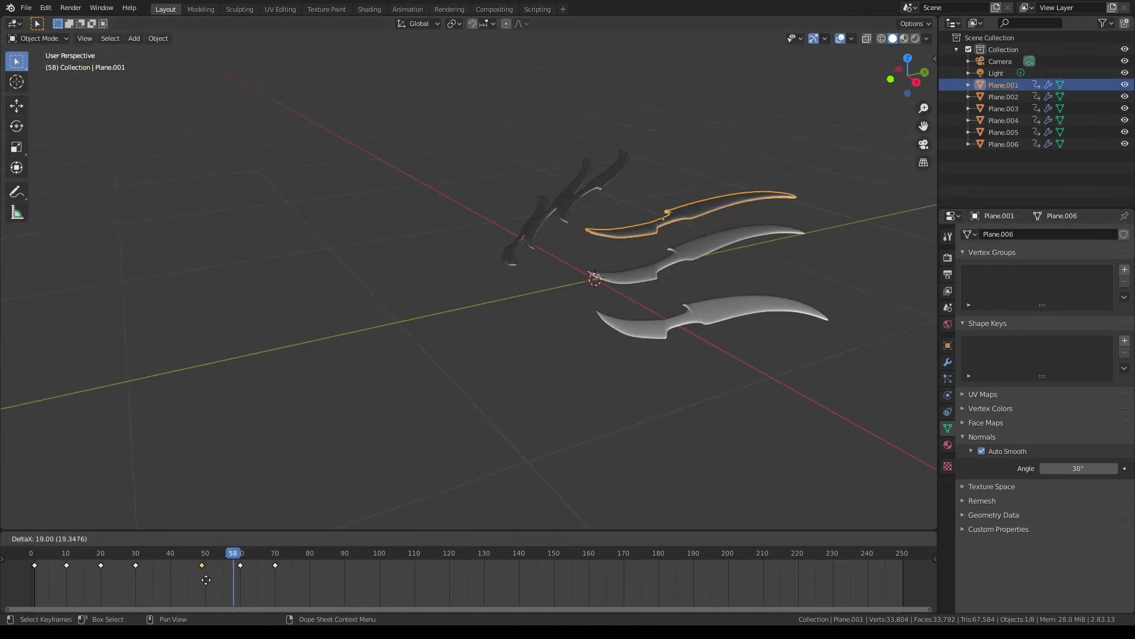
{"action": "left_click", "coordinate": [175, 576]}
{"action": "left_click", "coordinate": [153, 473]}
{"action": "key", "text": "space"}
{"action": "key", "text": "space"}
Step: Select the blades one by one and adjust the spacing of their keyframes after frame 60 to stagger their launches
{"action": "middle_click_drag", "start_coordinate": [414, 332], "coordinate": [461, 319]}
{"action": "left_click", "coordinate": [567, 381]}
{"action": "left_click", "coordinate": [241, 555]}
{"action": "left_click", "coordinate": [544, 287]}
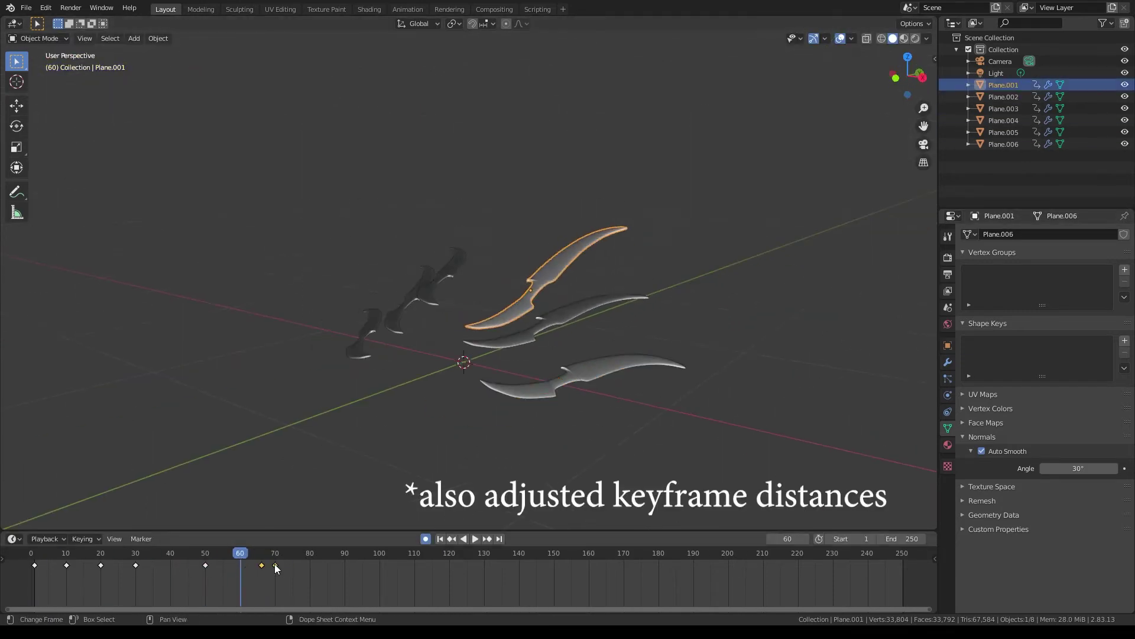
{"action": "left_click", "coordinate": [332, 490]}
{"action": "left_click", "coordinate": [556, 322]}
{"action": "left_click", "coordinate": [465, 403]}
{"action": "left_click", "coordinate": [449, 277]}
{"action": "left_click", "coordinate": [411, 300]}
{"action": "left_click", "coordinate": [364, 337]}
{"action": "left_click", "coordinate": [562, 380]}
{"action": "left_click", "coordinate": [542, 319]}
{"action": "left_click", "coordinate": [543, 286]}
{"action": "left_click", "coordinate": [331, 473]}
Step: Go to frame 62, select all six blades to check their keyframes, and turn off auto keying
{"action": "mouse_move", "coordinate": [240, 554]}
{"action": "left_mouse_down"}
{"action": "mouse_move", "coordinate": [214, 557]}
{"action": "mouse_move", "coordinate": [247, 556]}
{"action": "left_mouse_up"}
{"action": "middle_click_drag", "start_coordinate": [461, 378], "coordinate": [461, 390]}
{"action": "middle_click_drag", "start_coordinate": [461, 390], "coordinate": [505, 354], "text": "shift"}
{"action": "scroll", "coordinate": [505, 355], "scroll_direction": "down", "scroll_amount": 3}
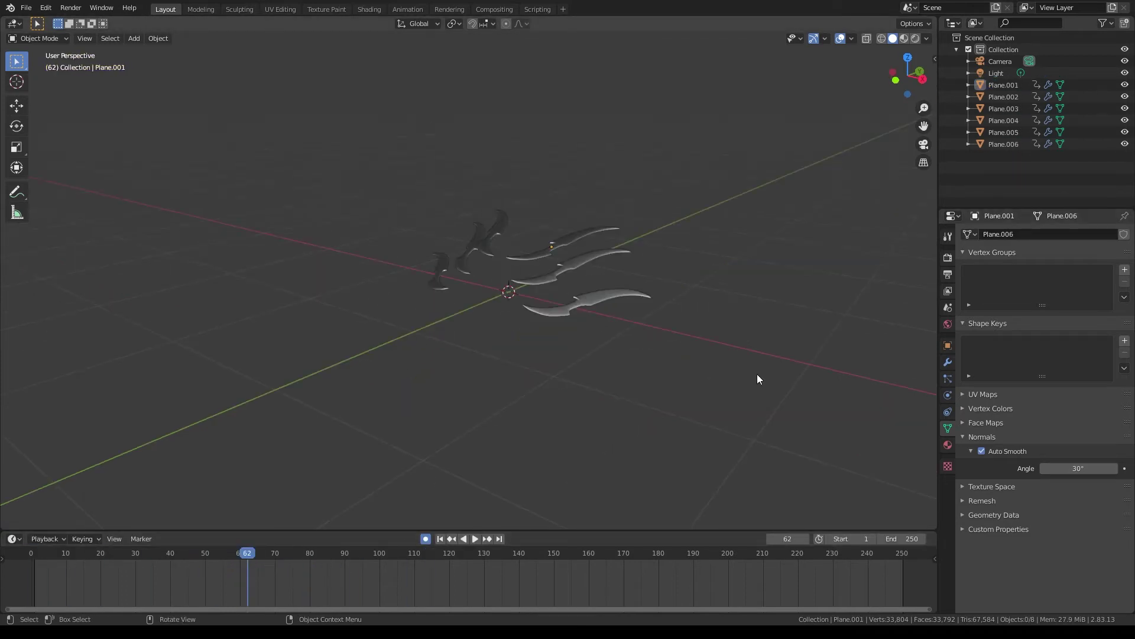
{"action": "left_click_drag", "start_coordinate": [408, 215], "coordinate": [654, 349]}
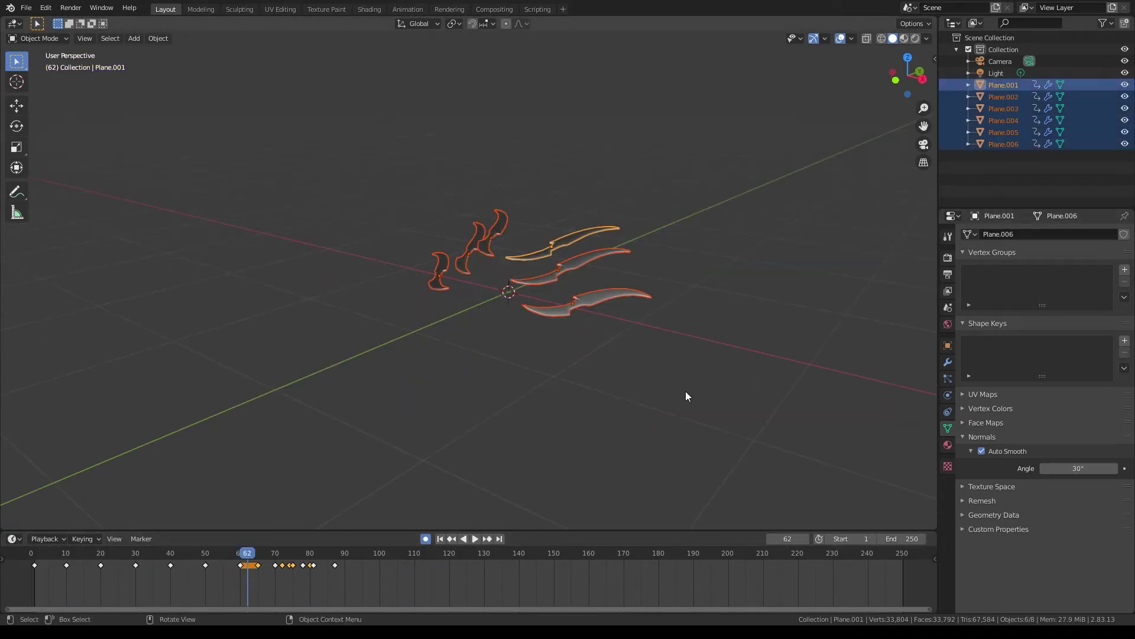
{"action": "left_click", "coordinate": [425, 541]}
{"action": "left_click", "coordinate": [520, 414]}
Step: Add a plane, scale it up into a large floor, and move it along the Y axis into the blades' path
{"action": "scroll", "coordinate": [567, 355], "scroll_direction": "down", "scroll_amount": 4}
{"action": "middle_click_drag", "start_coordinate": [639, 331], "coordinate": [608, 313]}
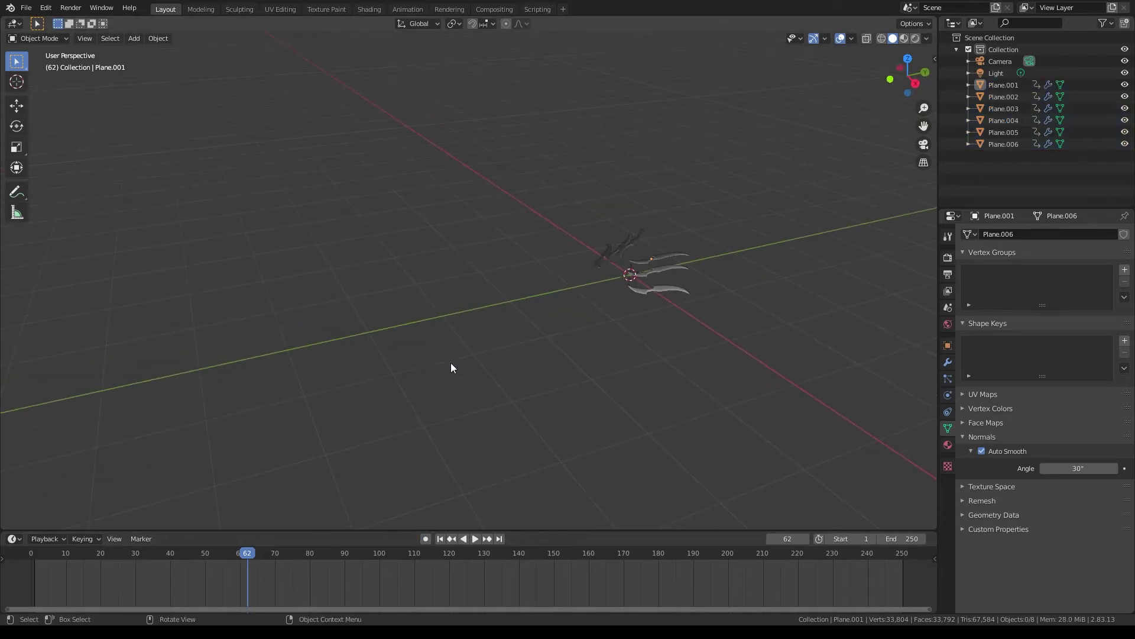
{"action": "key", "text": "shift+a"}
{"action": "mouse_move", "coordinate": [324, 303]}
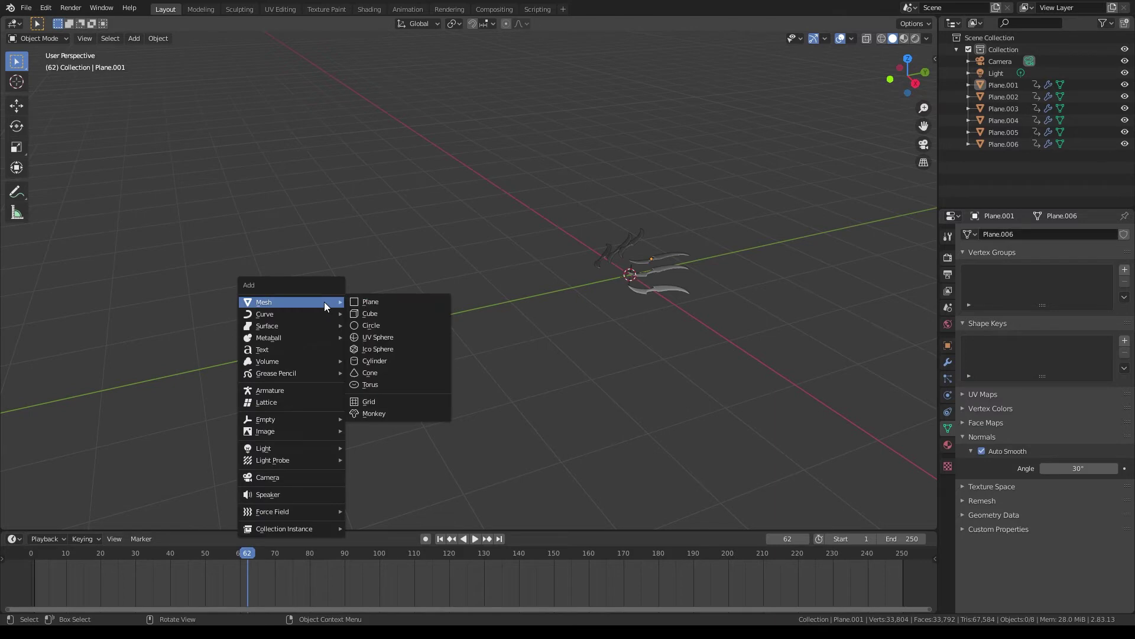
{"action": "left_click", "coordinate": [372, 303]}
{"action": "key", "text": "s"}
{"action": "left_click", "coordinate": [929, 460]}
{"action": "key", "text": "g"}
{"action": "key", "text": "y"}
{"action": "left_click", "coordinate": [723, 489]}
Step: Add a cube on the floor plane and scale it down to a small block
{"action": "key", "text": "alt+a"}
{"action": "key", "text": "shift+a"}
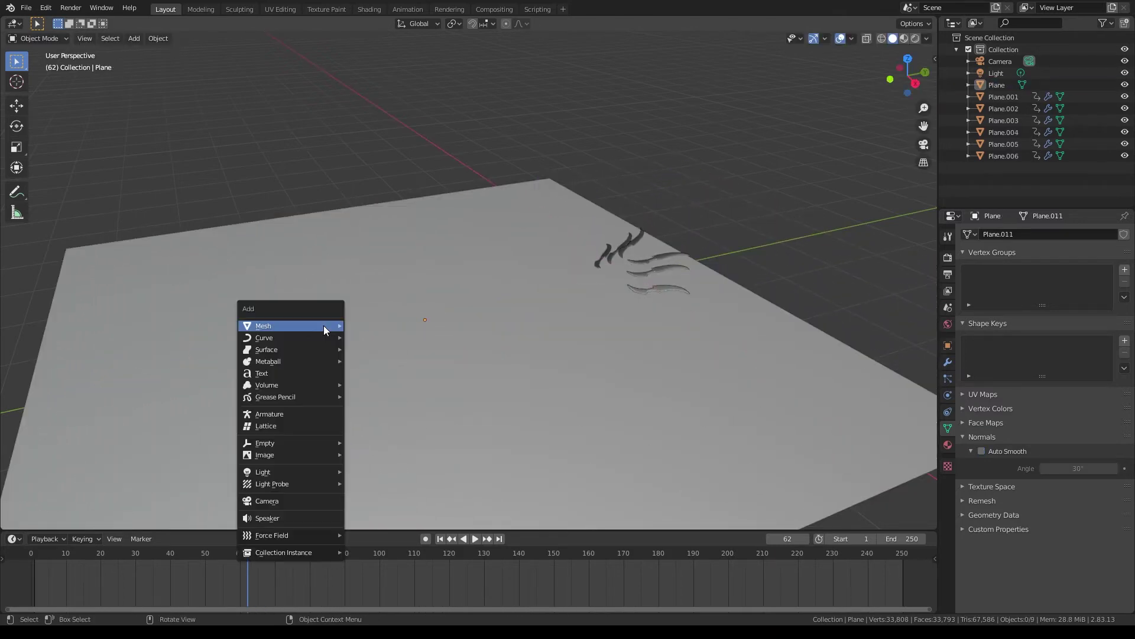
{"action": "mouse_move", "coordinate": [324, 326]}
{"action": "left_click", "coordinate": [371, 336]}
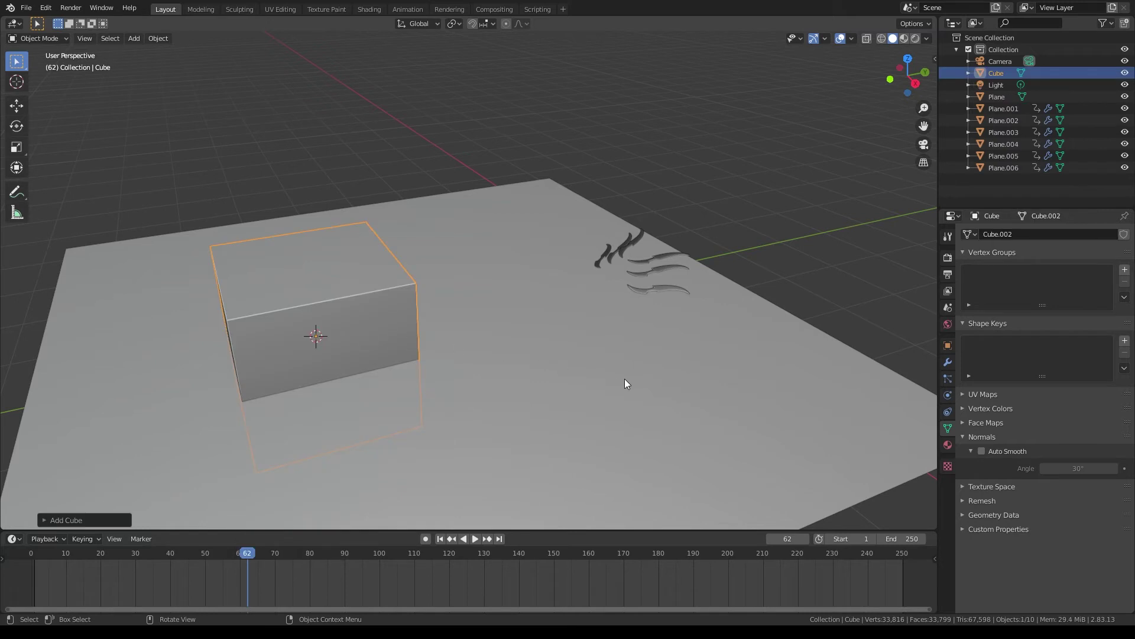
{"action": "key", "text": "s"}
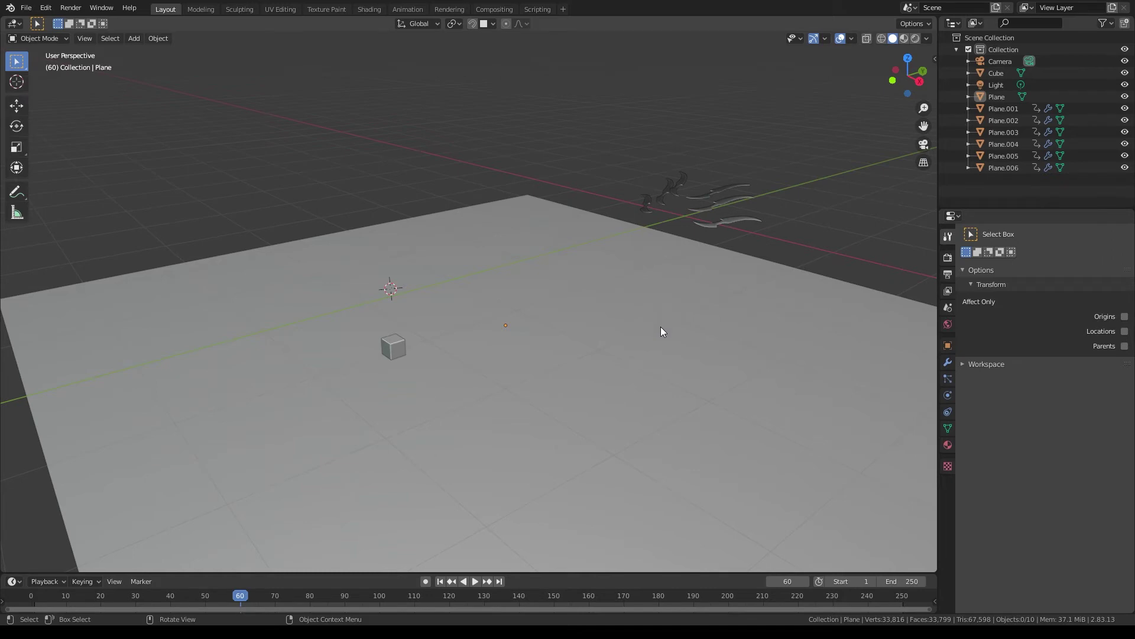
Step: Select the small cube on the floor and make it a Rigid Body of type Active
{"action": "middle_click_drag", "start_coordinate": [676, 329], "coordinate": [654, 289], "text": "ctrl"}
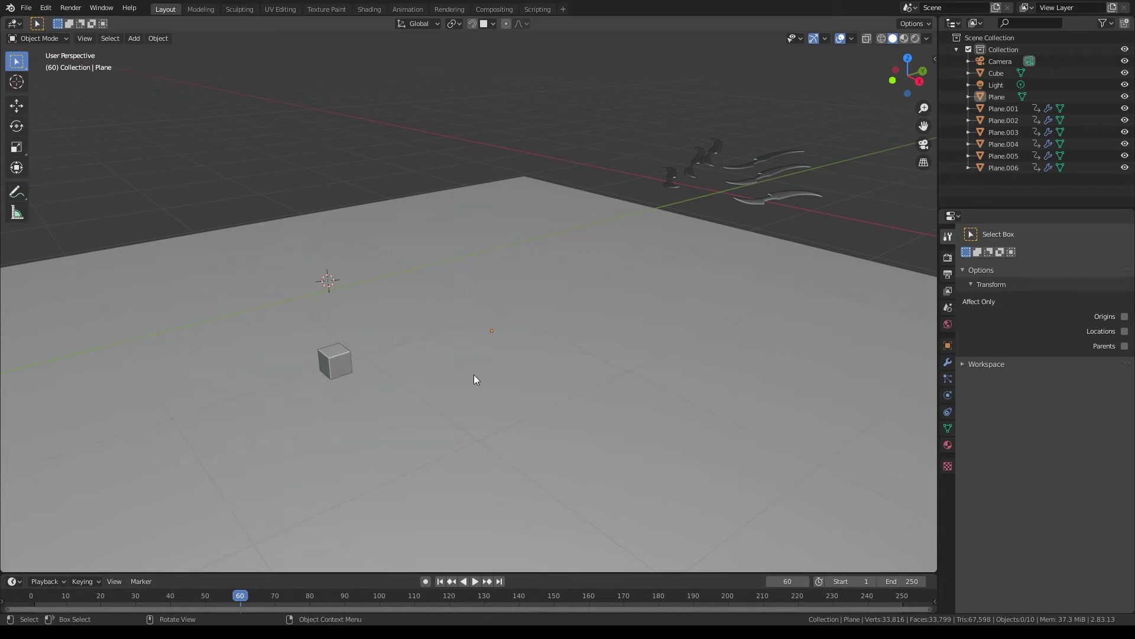
{"action": "left_click", "coordinate": [347, 353]}
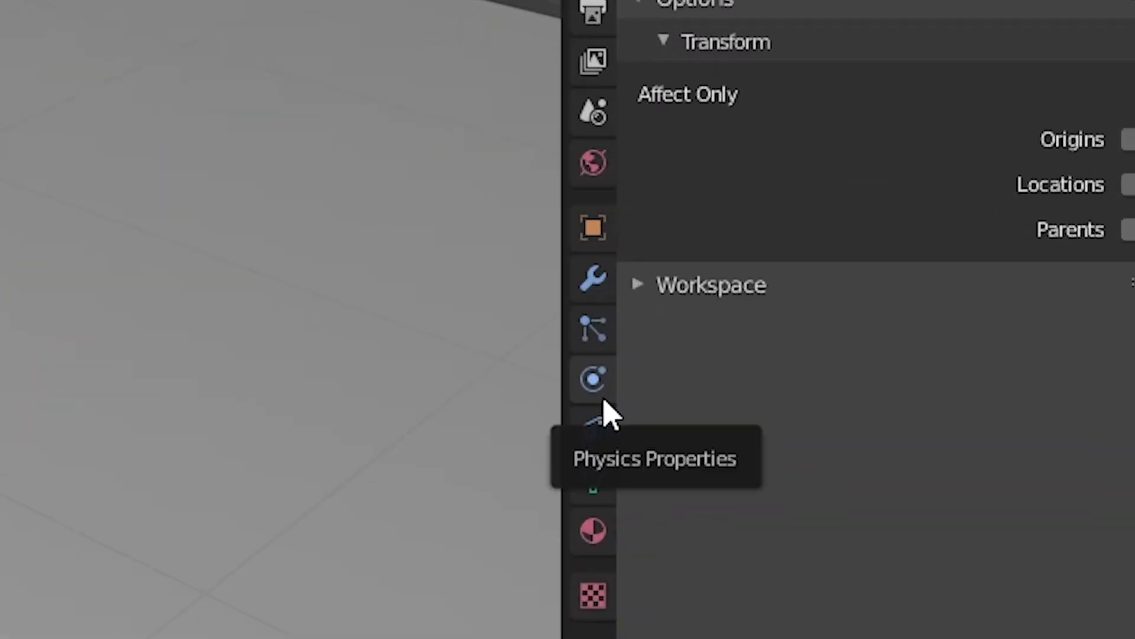
{"action": "left_click", "coordinate": [604, 399]}
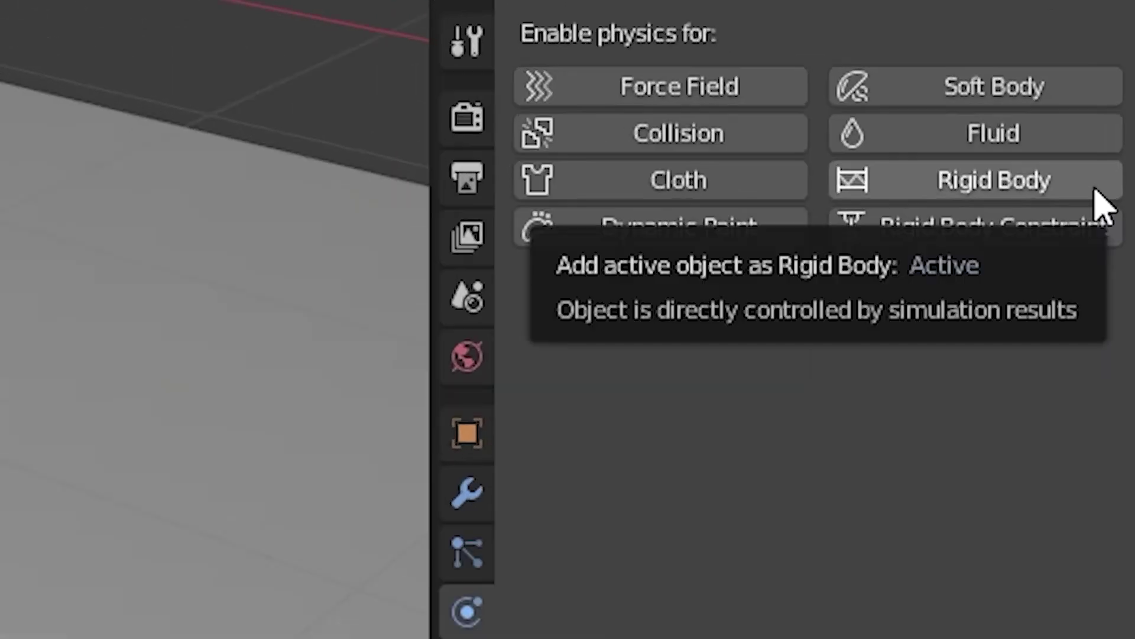
{"action": "left_click", "coordinate": [1106, 160]}
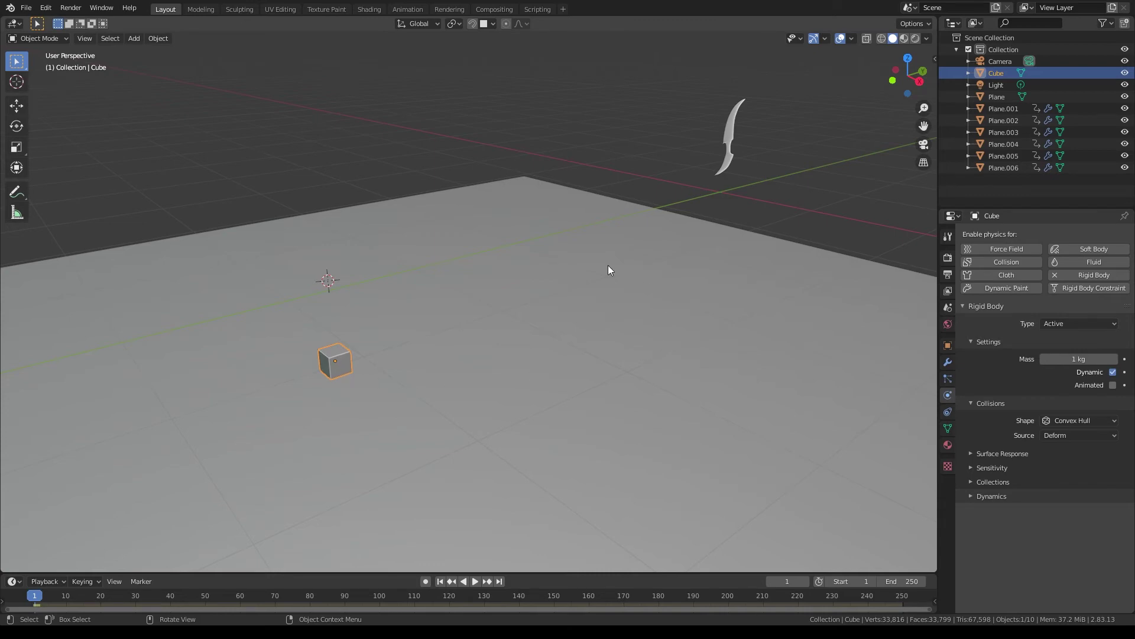
Step: Give the floor plane Rigid Body physics and set its type to Passive
{"action": "left_click", "coordinate": [532, 264]}
{"action": "left_click", "coordinate": [1088, 275]}
{"action": "left_click", "coordinate": [1088, 324]}
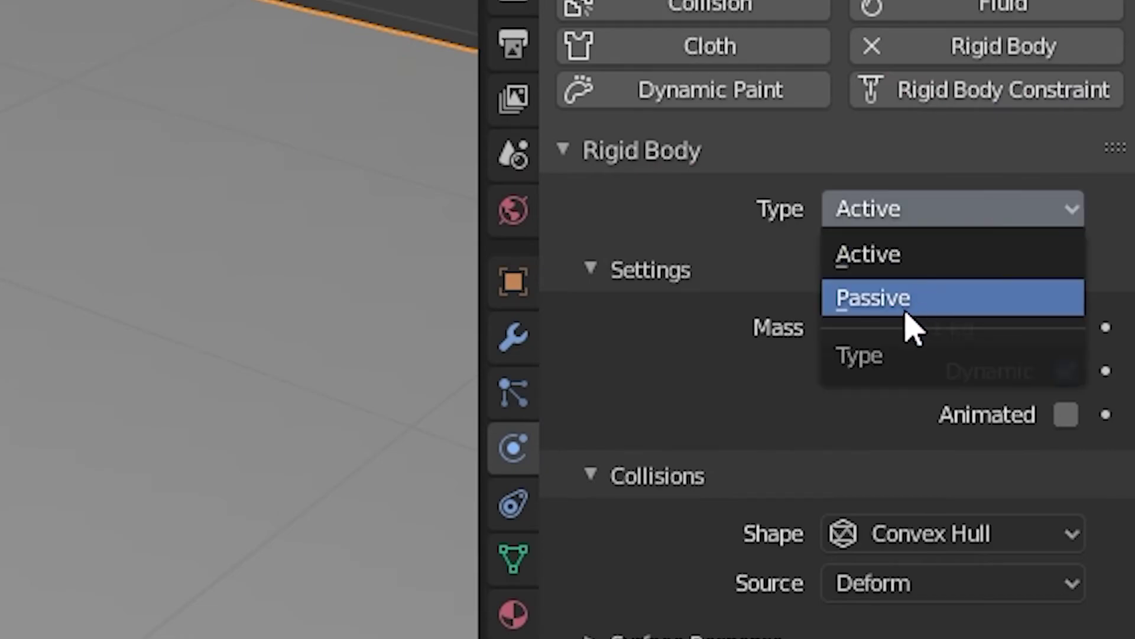
{"action": "left_click", "coordinate": [1065, 353]}
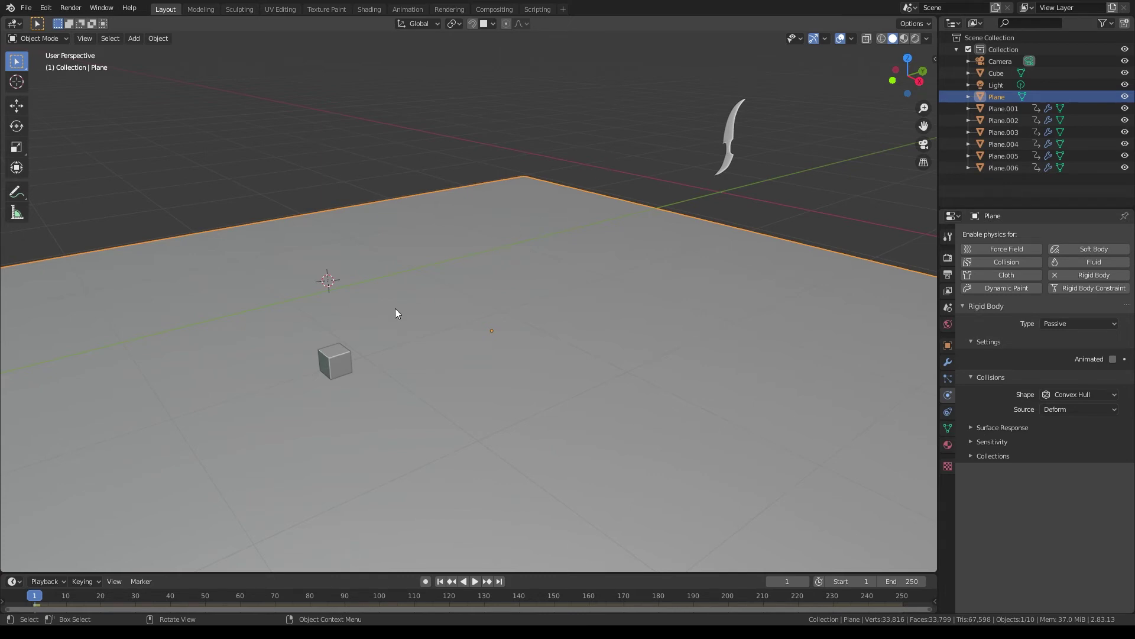
Step: Select the cube, add an Array modifier to it and raise the count to 13
{"action": "left_click", "coordinate": [334, 360]}
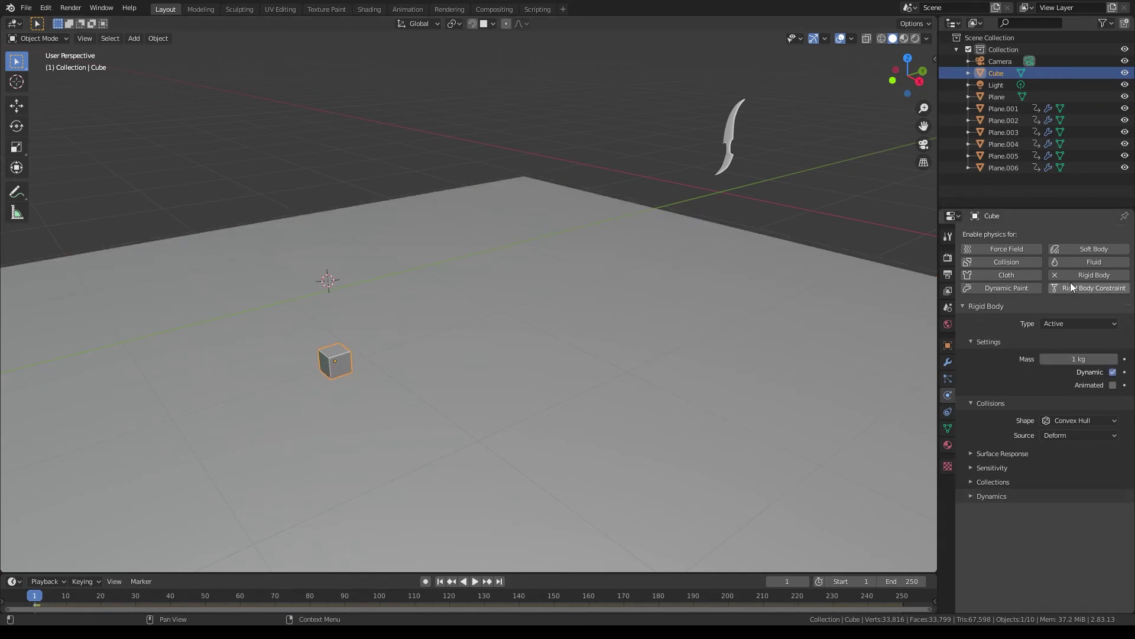
{"action": "left_click", "coordinate": [481, 208]}
{"action": "left_click", "coordinate": [581, 134]}
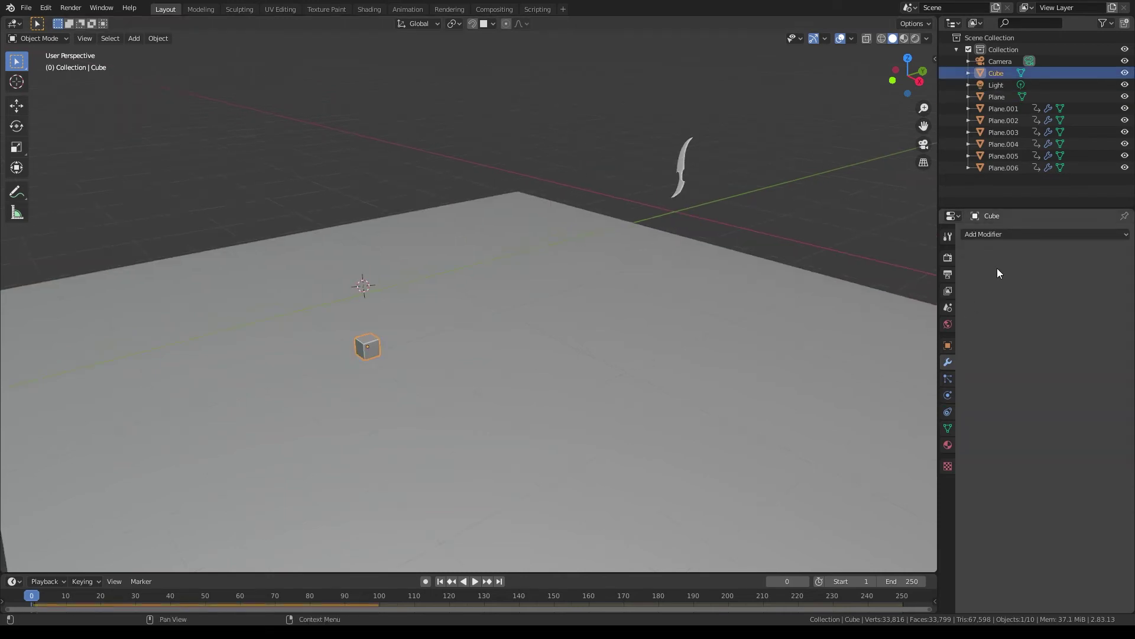
{"action": "left_click", "coordinate": [1008, 233]}
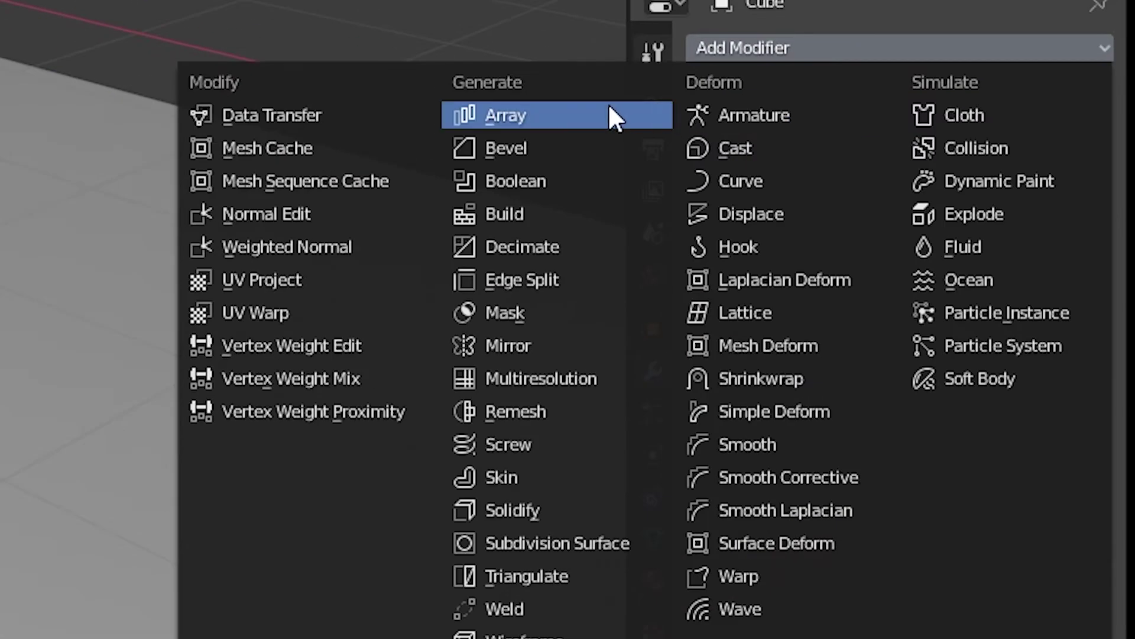
{"action": "left_click", "coordinate": [881, 261]}
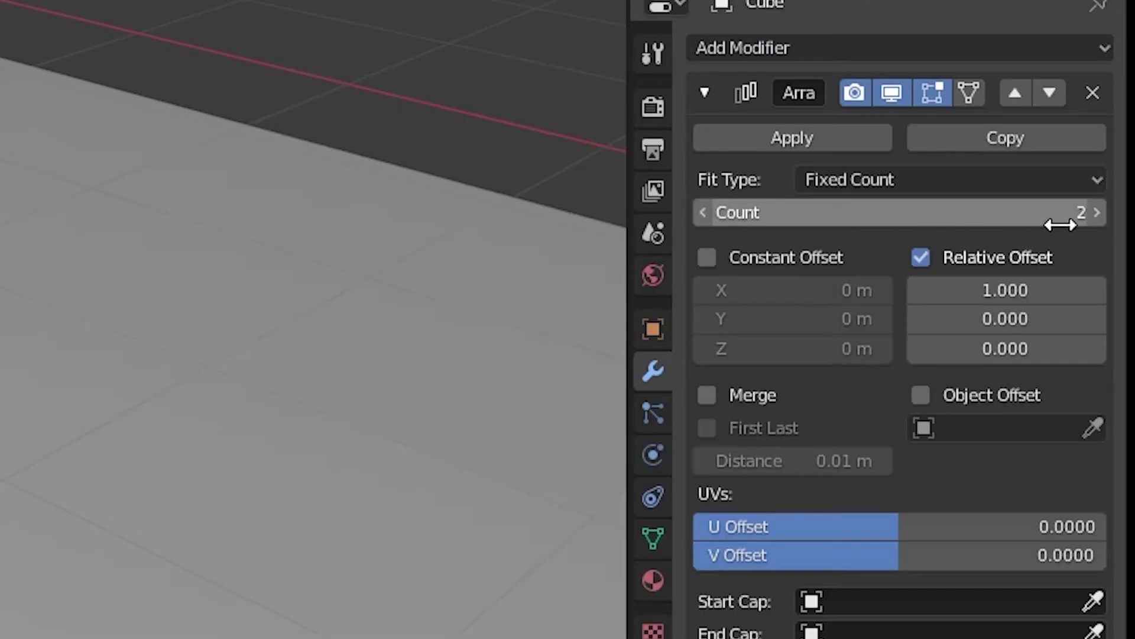
{"action": "left_click", "coordinate": [1097, 214]}
{"action": "left_click", "coordinate": [1097, 214]}
{"action": "left_click", "coordinate": [1098, 214]}
{"action": "left_click", "coordinate": [1097, 214]}
{"action": "left_click", "coordinate": [1098, 214]}
{"action": "left_click", "coordinate": [1097, 214]}
{"action": "left_click", "coordinate": [1098, 214]}
{"action": "left_click", "coordinate": [1098, 214]}
{"action": "left_click", "coordinate": [1097, 214]}
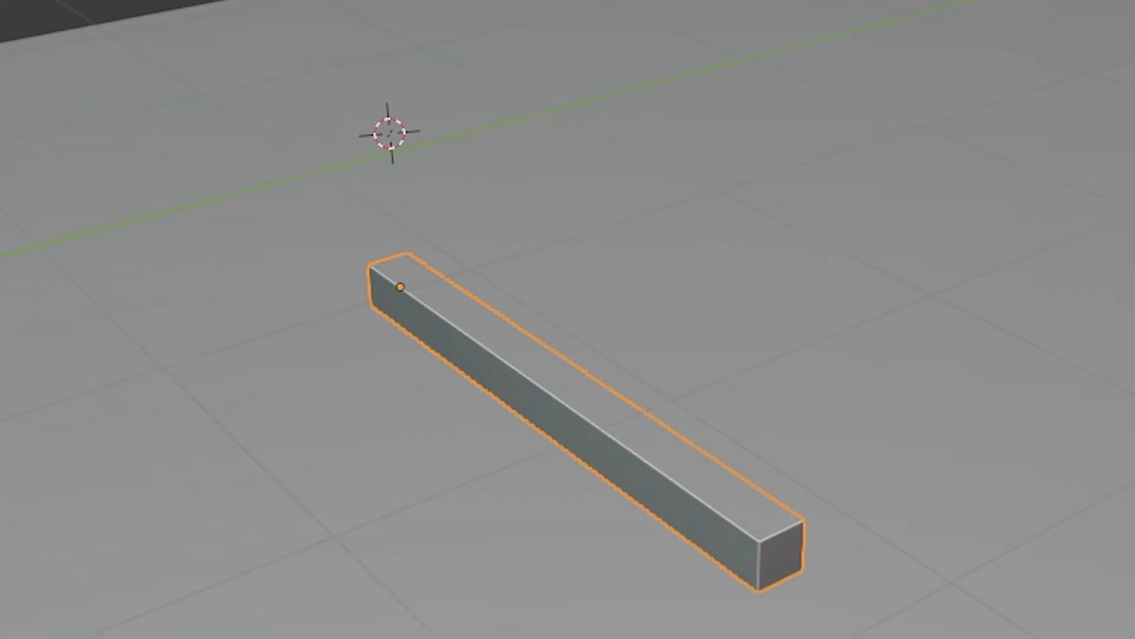
Step: Set the Array modifier's relative X offset to 1.1 to leave gaps between the cubes
{"action": "double_click", "coordinate": [1043, 289]}
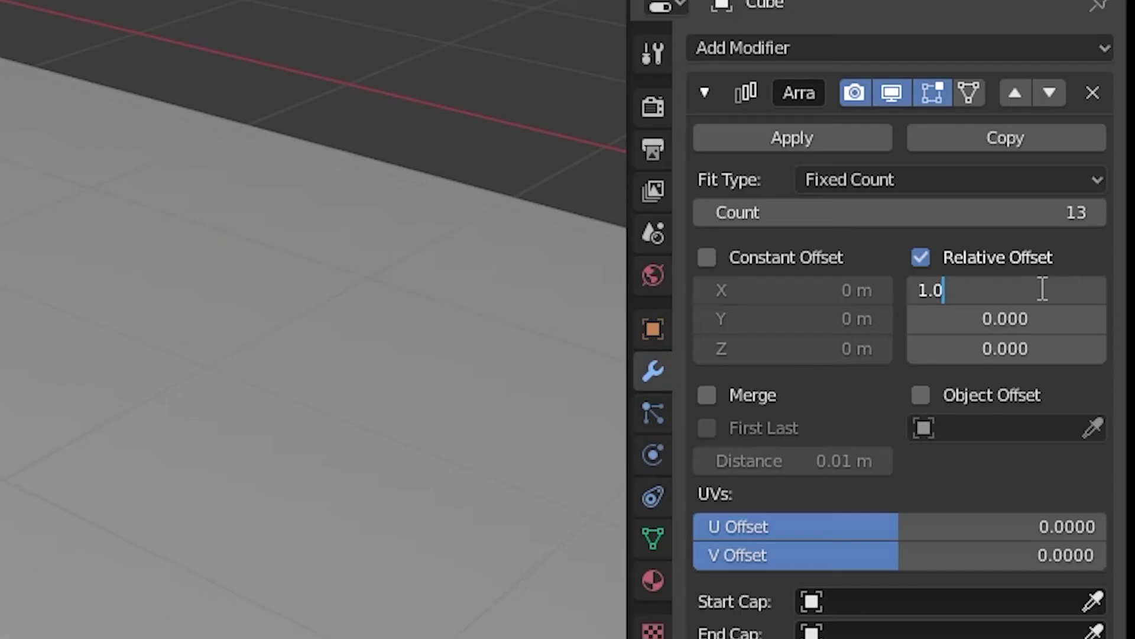
{"action": "key", "text": "BackSpace"}
{"action": "type", "text": "1.1"}
{"action": "left_click", "coordinate": [342, 41]}
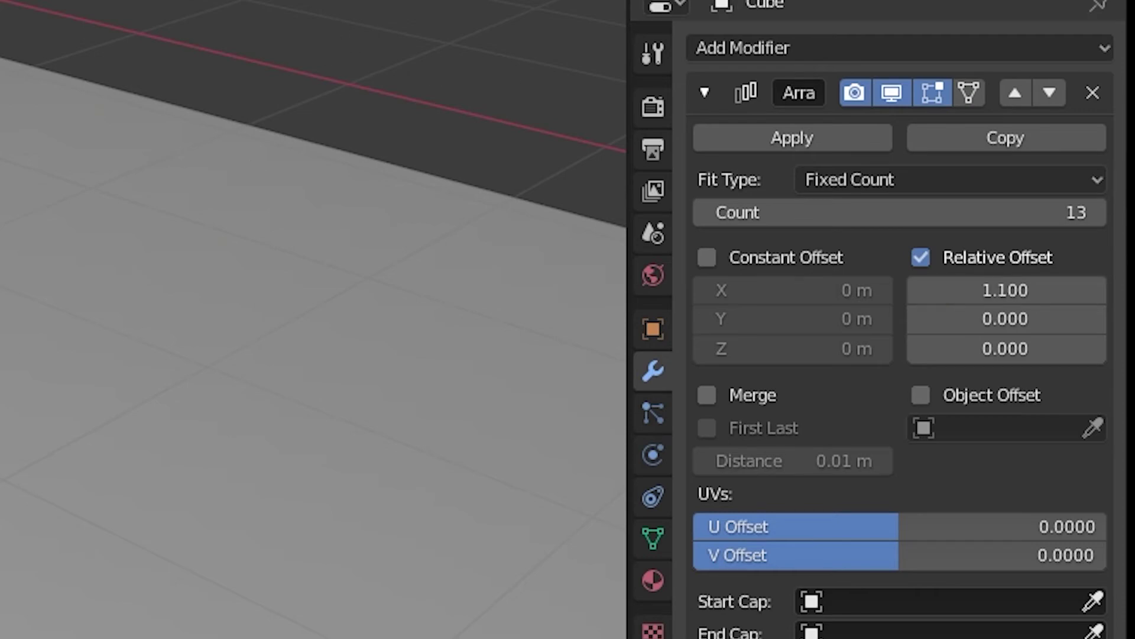
Step: Add a second Array modifier to the cube with relative offset X 0 and Y 1.1
{"action": "left_click", "coordinate": [722, 50]}
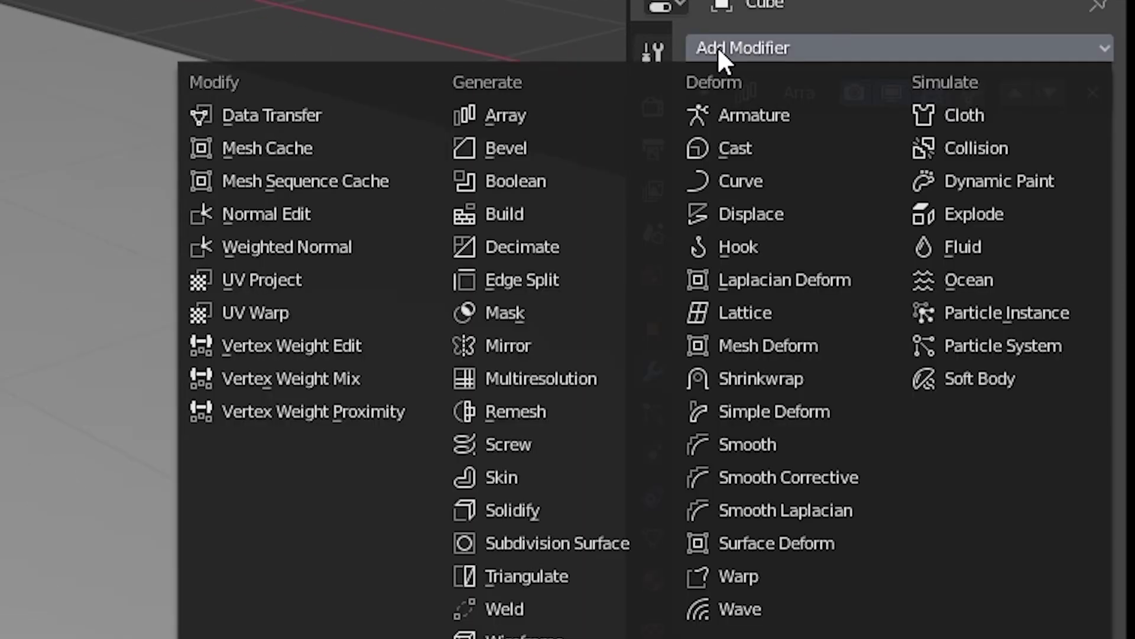
{"action": "left_click", "coordinate": [540, 99]}
{"action": "left_click", "coordinate": [1017, 345]}
{"action": "type", "text": "0"}
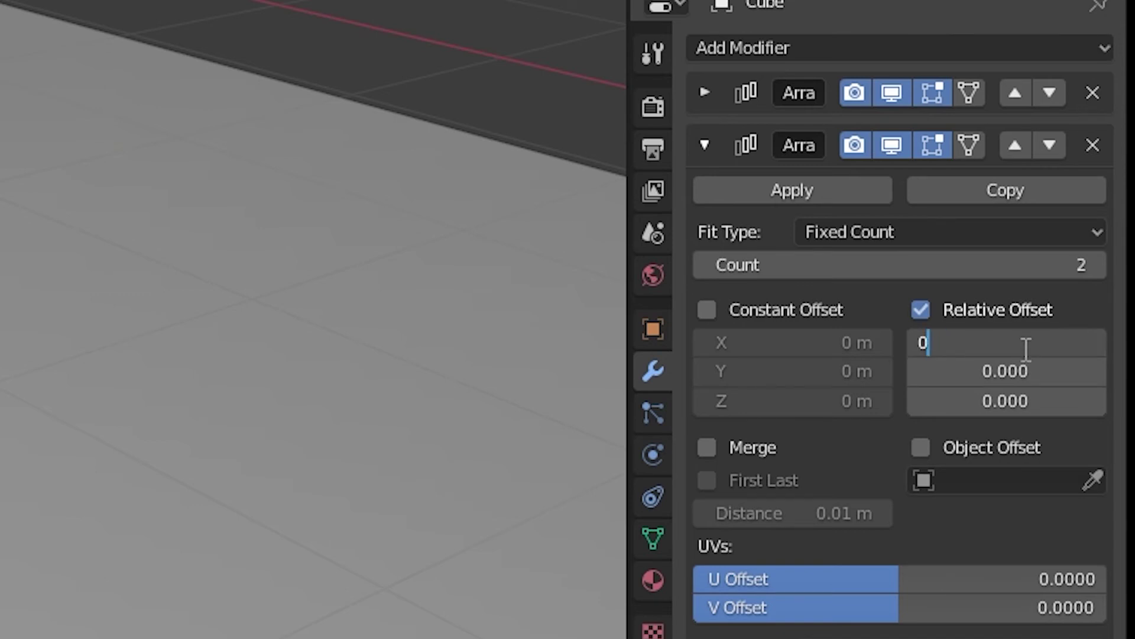
{"action": "key", "text": "Return"}
{"action": "left_click", "coordinate": [1011, 365]}
{"action": "type", "text": "1"}
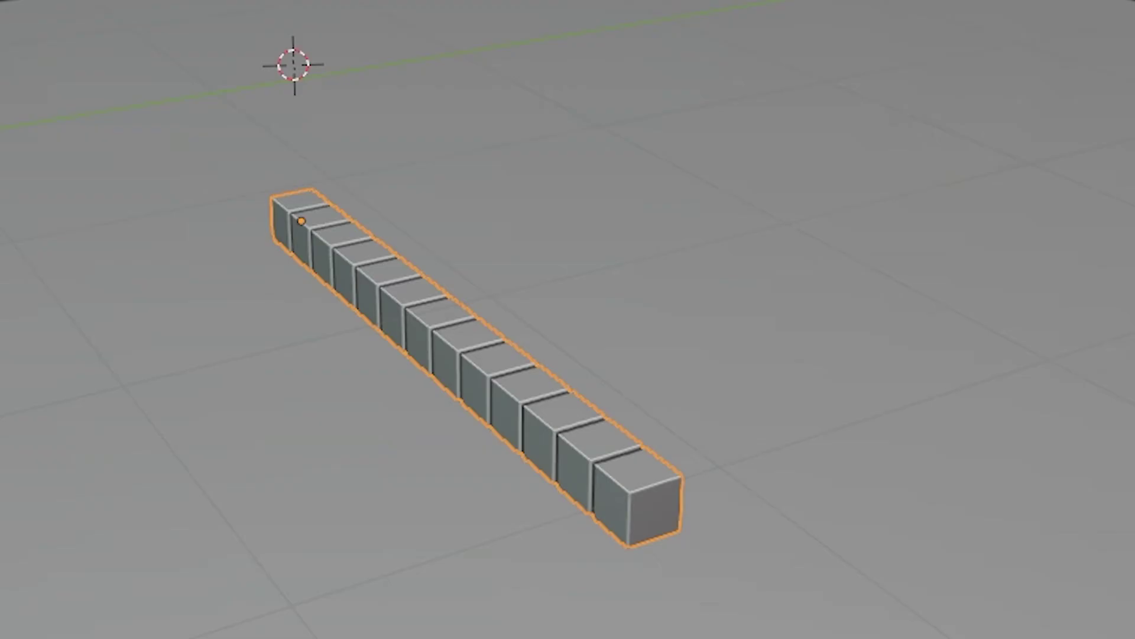
{"action": "key", "text": "Return"}
Step: Add a third Array modifier that stacks the cubes with a relative Z offset of 1.1
{"action": "left_click", "coordinate": [730, 52]}
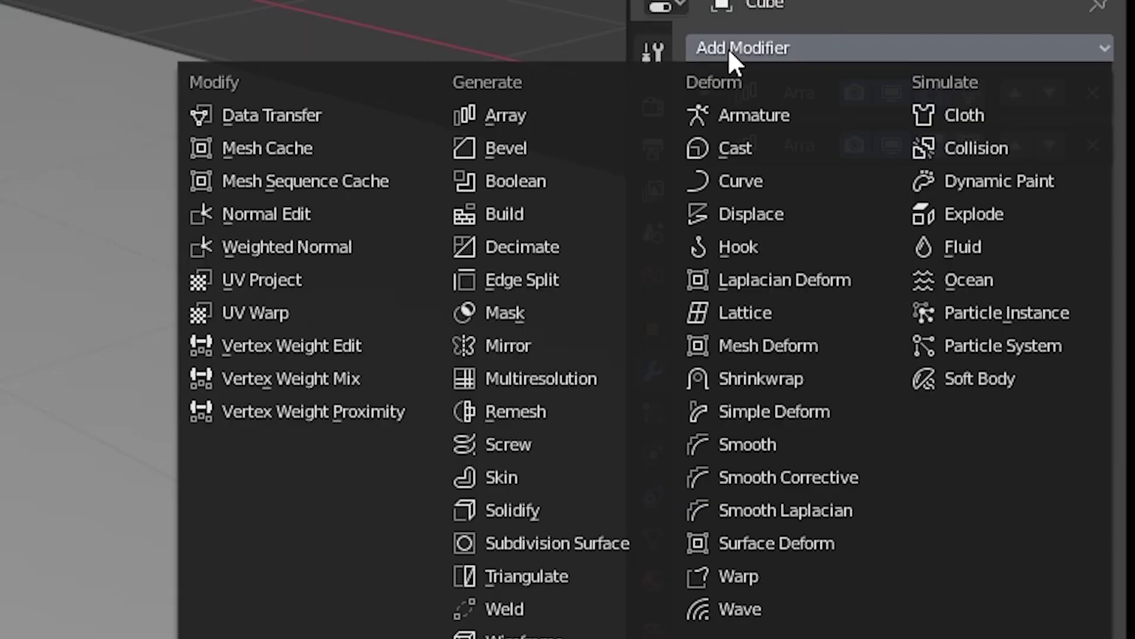
{"action": "left_click", "coordinate": [520, 111]}
{"action": "left_click", "coordinate": [988, 453]}
{"action": "type", "text": "1.1"}
{"action": "key", "text": "Return"}
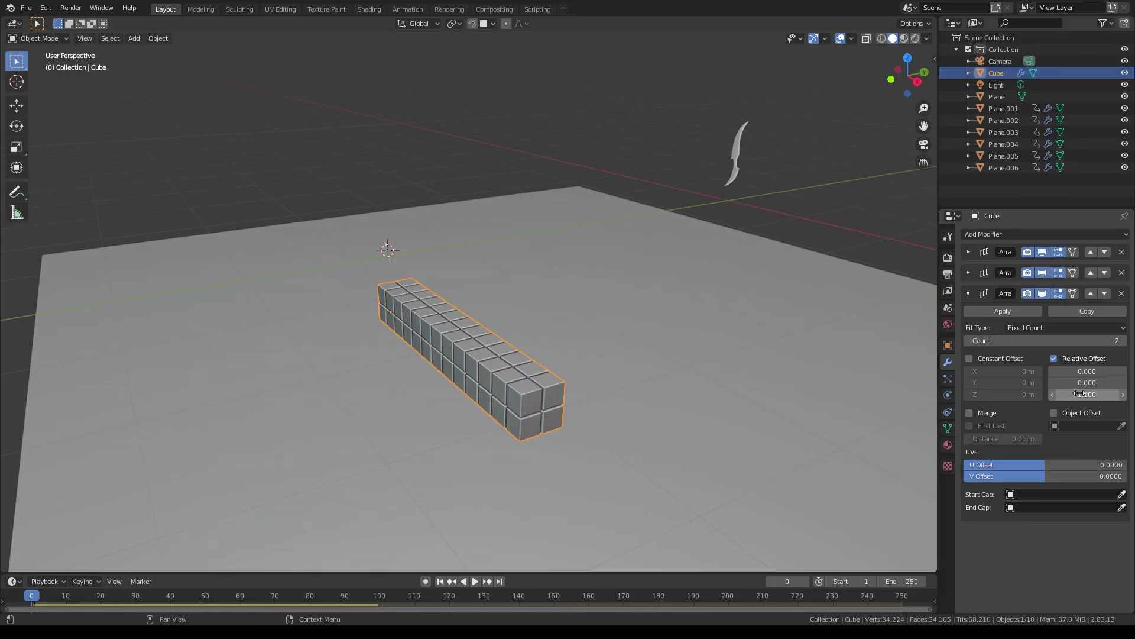
Step: Raise the vertical array's count to 6 and the Y-direction array's count to 3
{"action": "left_click", "coordinate": [1123, 344]}
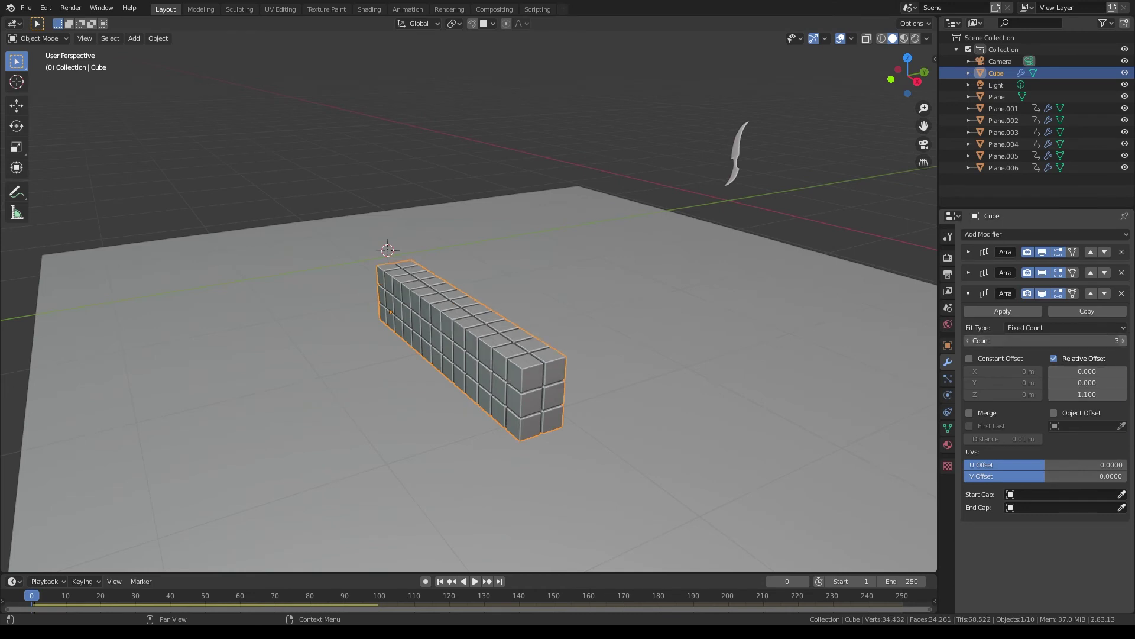
{"action": "left_click", "coordinate": [1123, 343]}
{"action": "left_click", "coordinate": [1123, 344]}
{"action": "left_click", "coordinate": [1122, 344]}
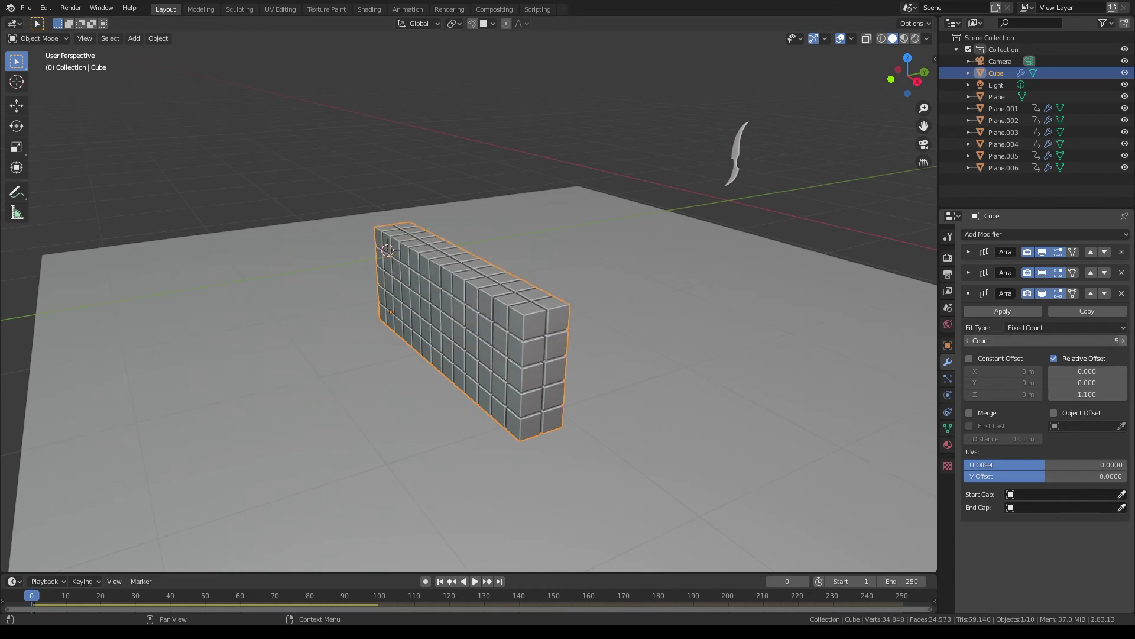
{"action": "left_click", "coordinate": [965, 272]}
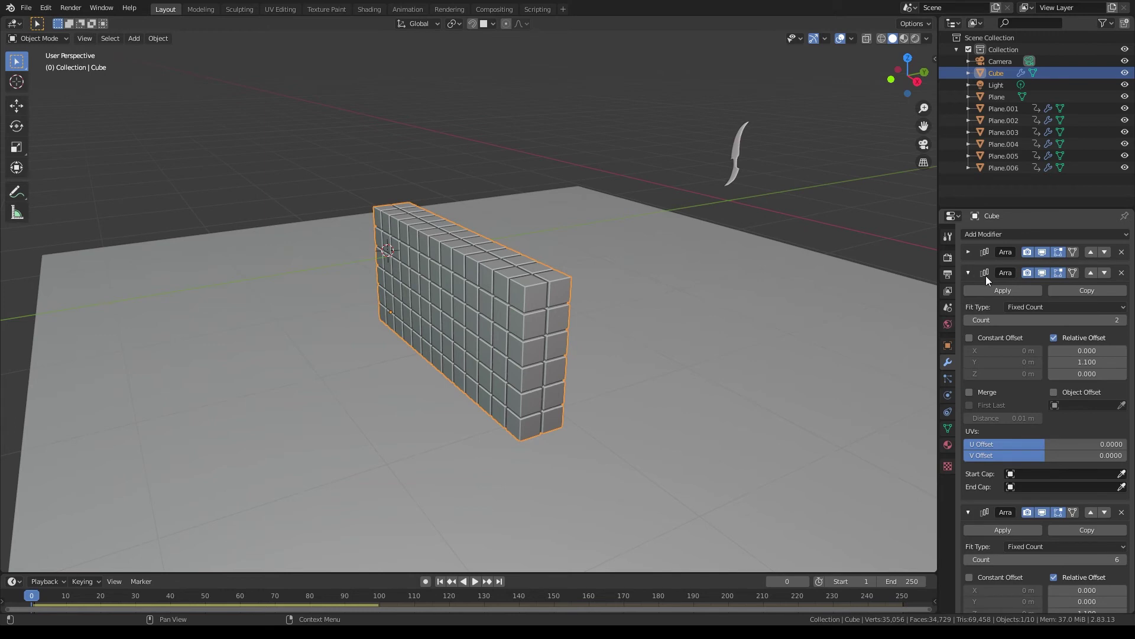
{"action": "left_click", "coordinate": [1123, 321]}
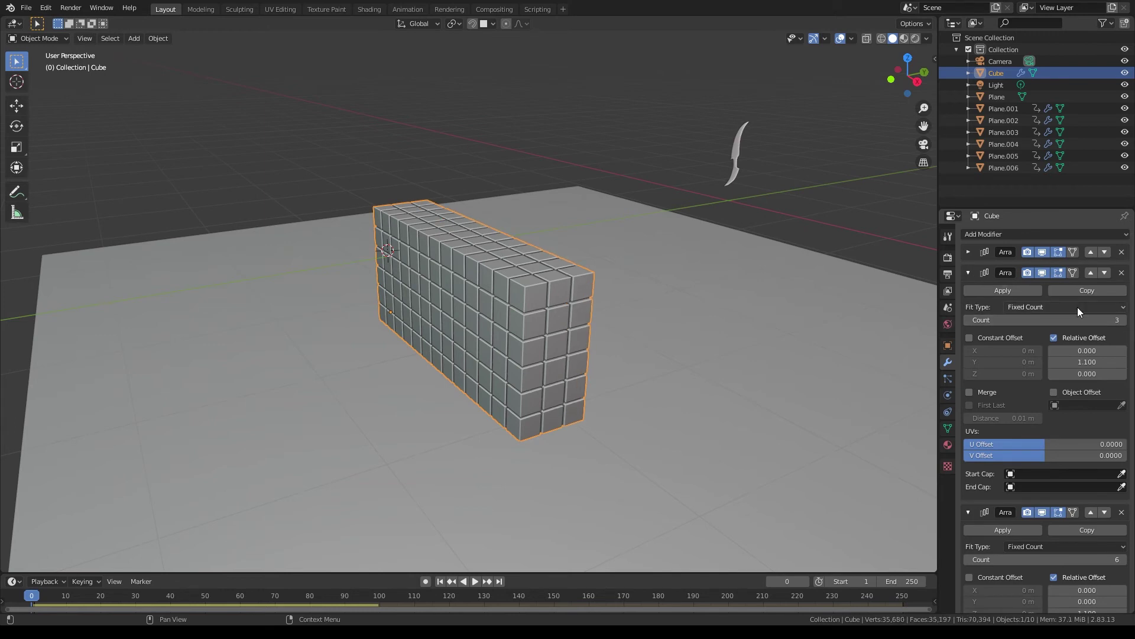
{"action": "left_click", "coordinate": [854, 214]}
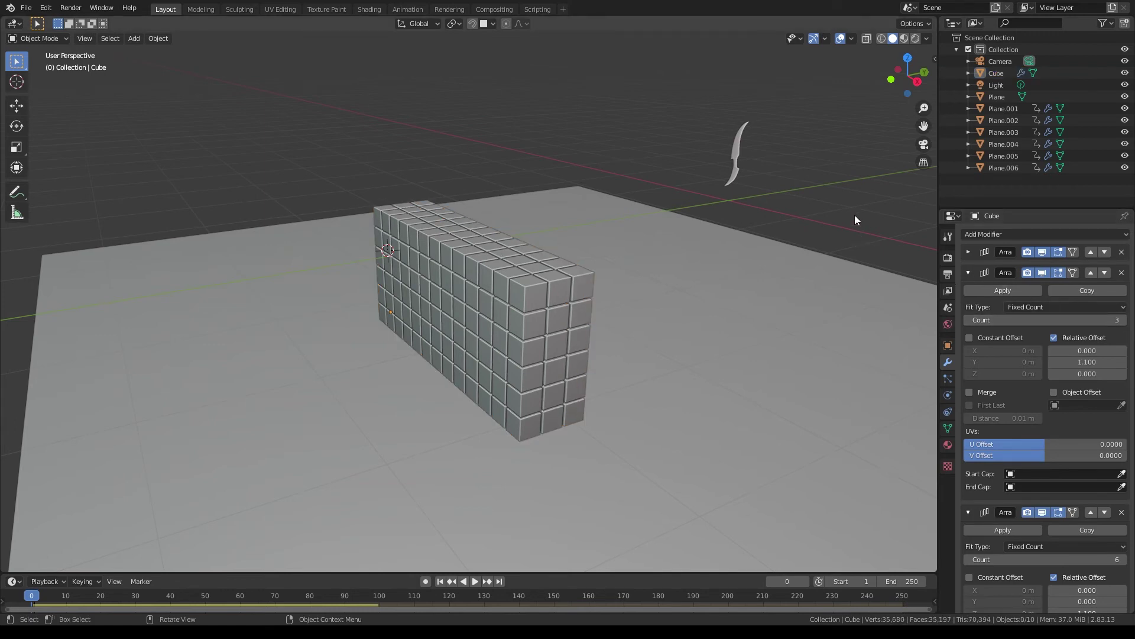
Step: Apply all three Array modifiers on the cube wall, from first to last
{"action": "left_click", "coordinate": [968, 272]}
{"action": "left_click", "coordinate": [968, 293]}
{"action": "left_click", "coordinate": [970, 252]}
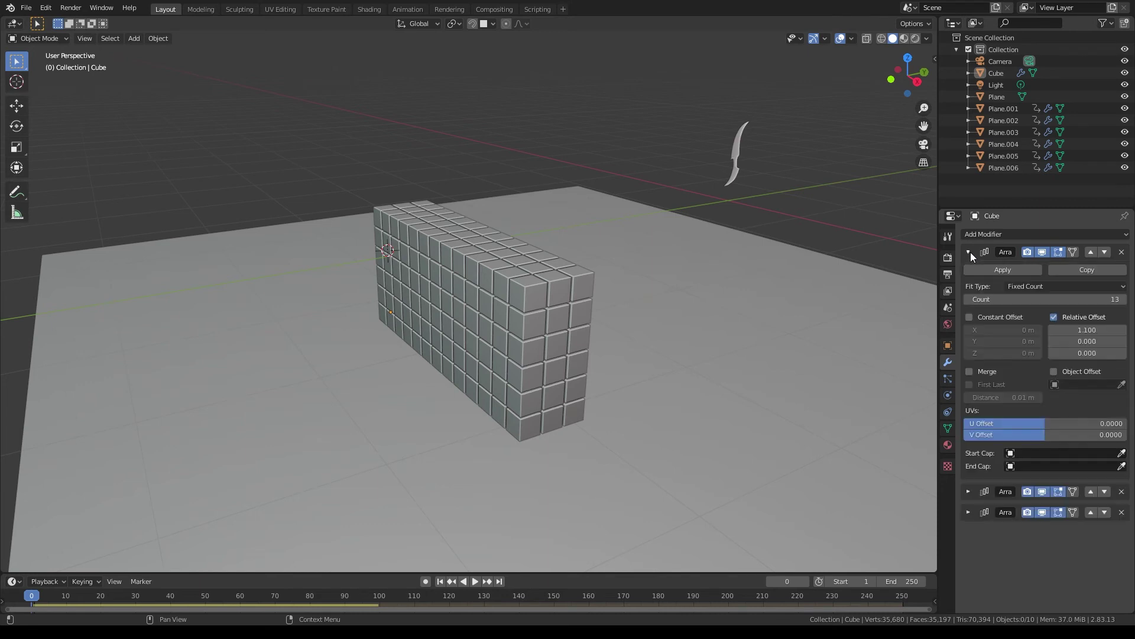
{"action": "left_click", "coordinate": [987, 268]}
{"action": "left_click", "coordinate": [971, 252]}
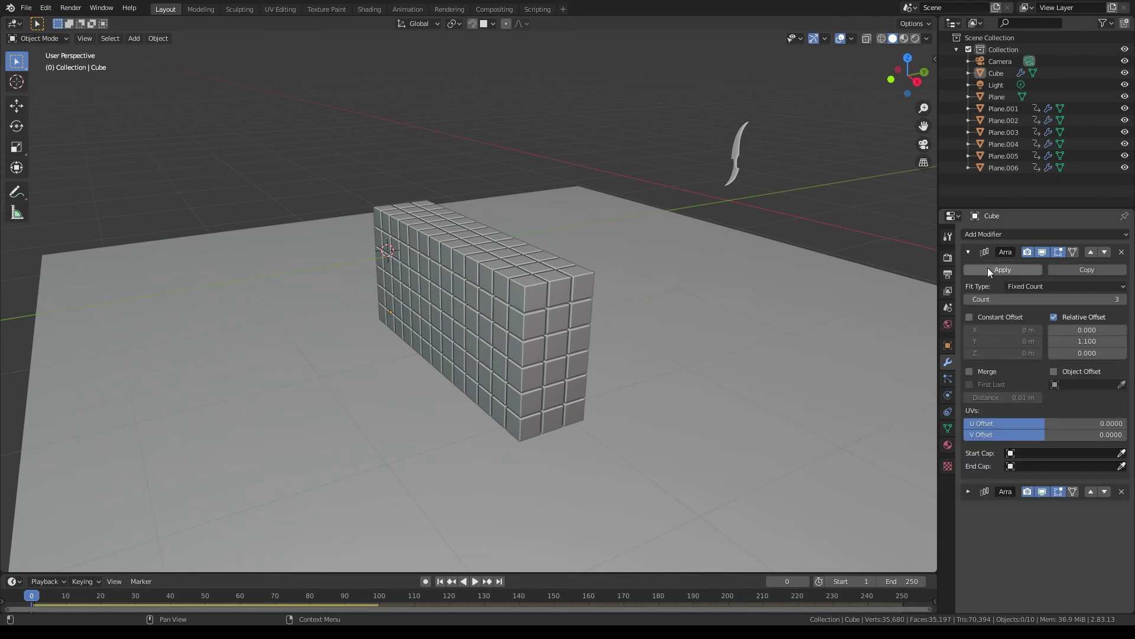
{"action": "left_click", "coordinate": [987, 268]}
{"action": "left_click", "coordinate": [970, 251]}
{"action": "left_click", "coordinate": [995, 269]}
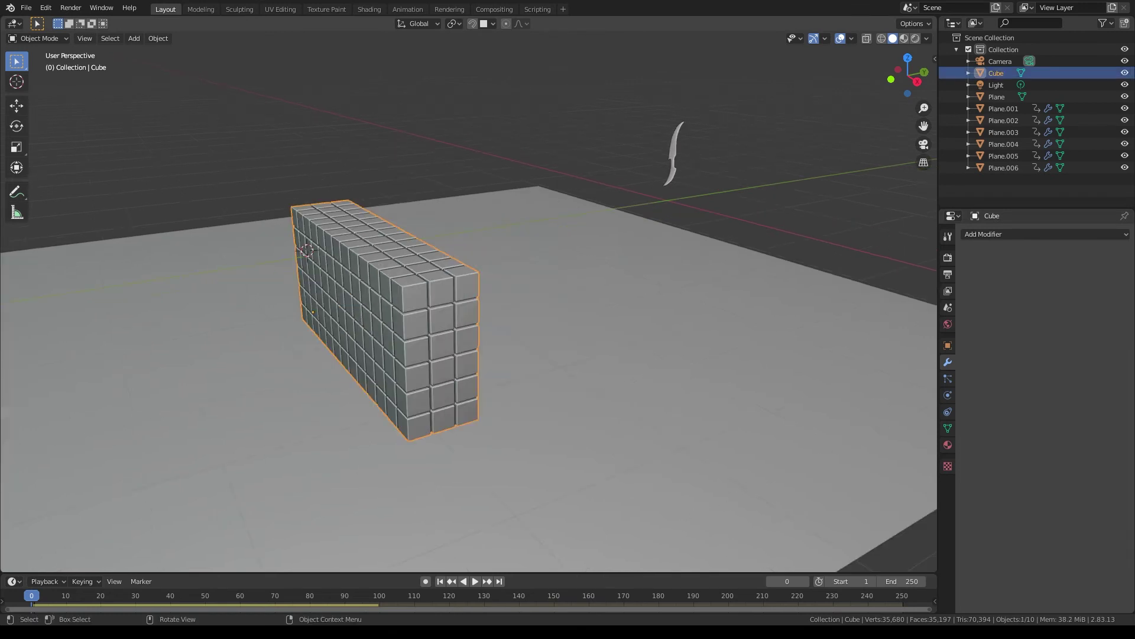
{"action": "left_click", "coordinate": [350, 250]}
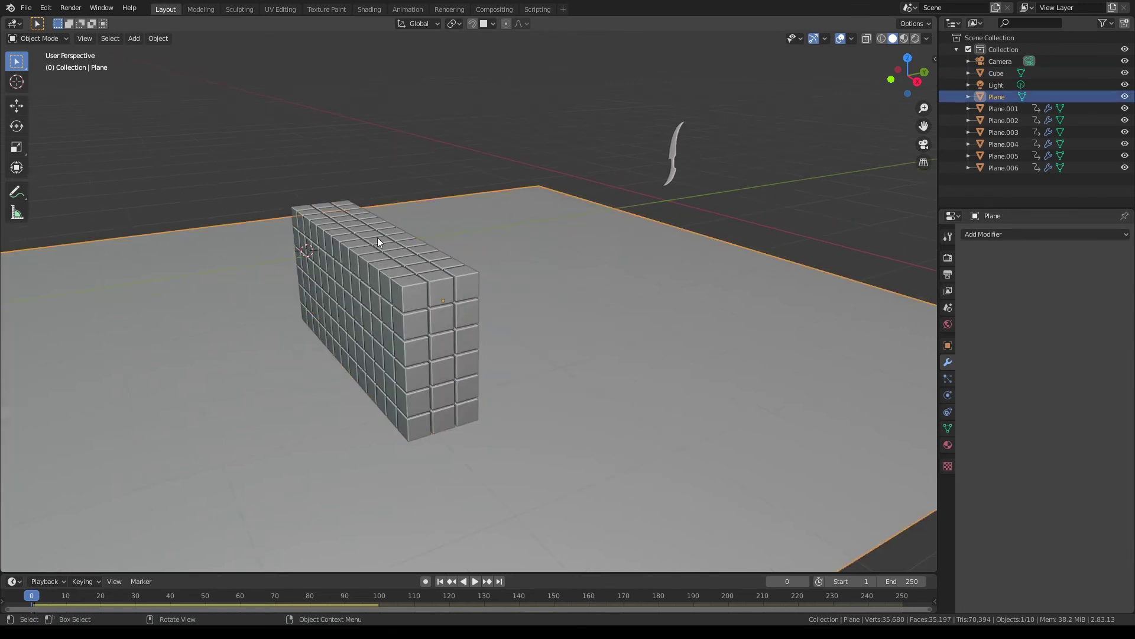
{"action": "left_click", "coordinate": [351, 281]}
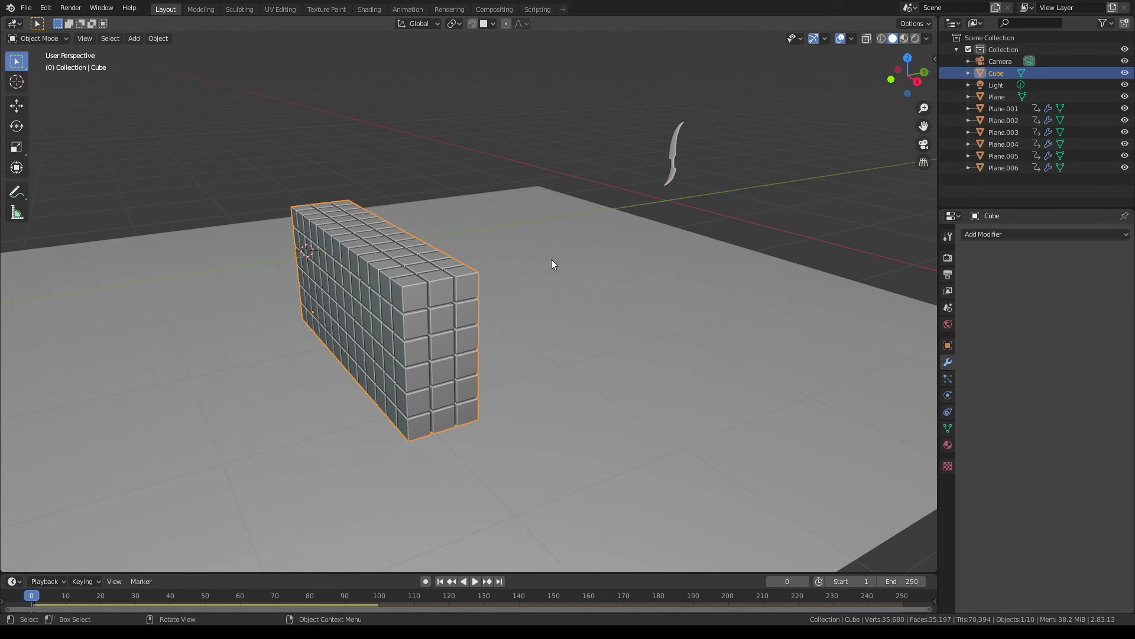
{"action": "key", "text": "g"}
{"action": "right_click", "coordinate": [579, 199]}
Step: Select all the wall's geometry in Edit Mode, separate it by loose parts and return to Object Mode
{"action": "key", "text": "Tab"}
{"action": "key", "text": "a"}
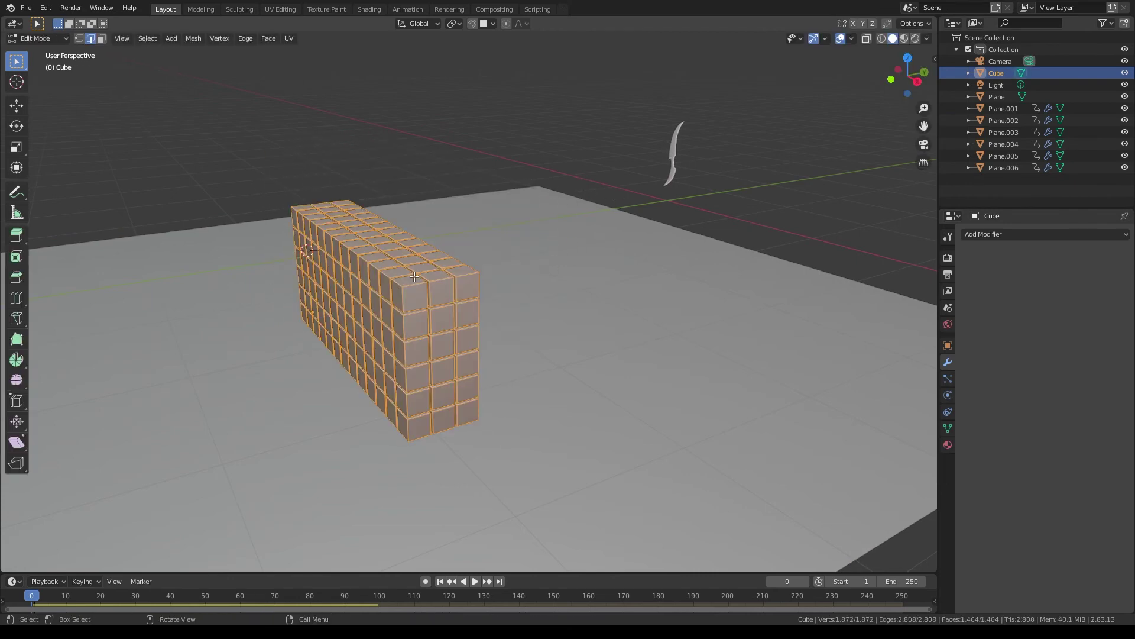
{"action": "key", "text": "p"}
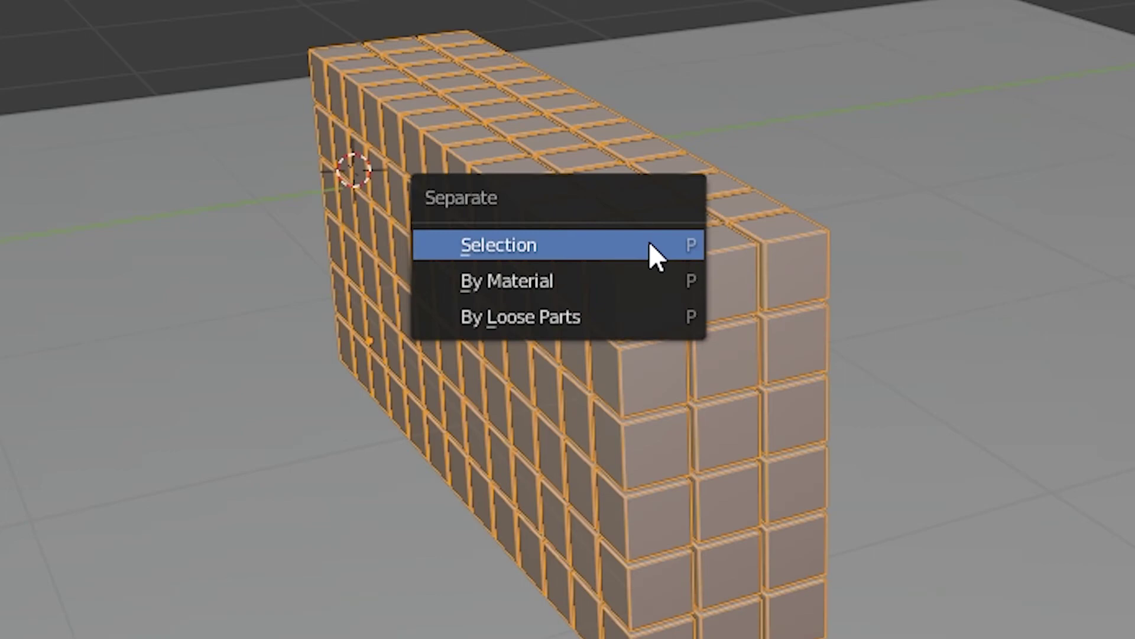
{"action": "left_click", "coordinate": [653, 312]}
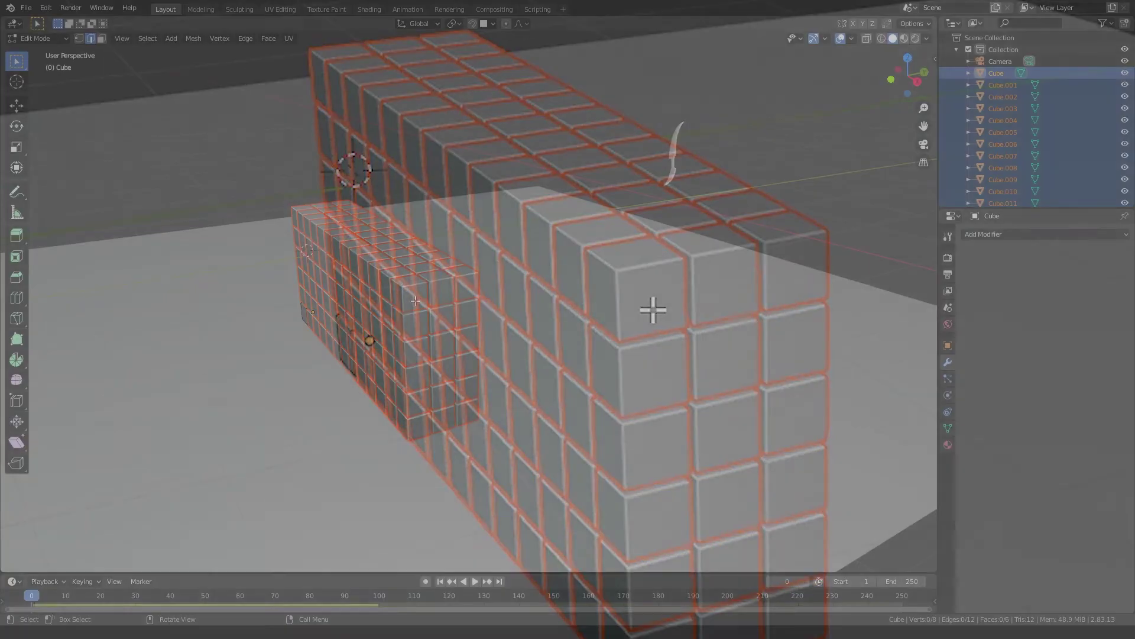
{"action": "key", "text": "Tab"}
Step: Select individual cubes in the wall and examine their separation and origin positions from several angles
{"action": "left_click", "coordinate": [415, 298]}
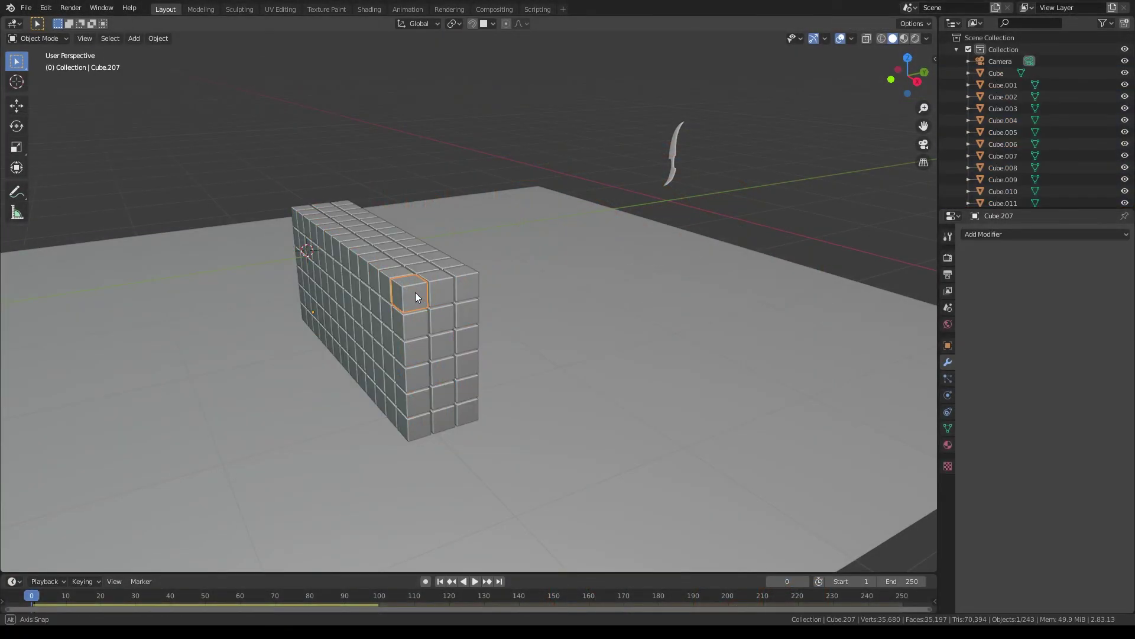
{"action": "middle_click_drag", "start_coordinate": [415, 292], "coordinate": [501, 272]}
{"action": "left_click", "coordinate": [523, 251]}
{"action": "left_click", "coordinate": [449, 251]}
{"action": "left_click", "coordinate": [547, 280]}
{"action": "key", "text": "Tab"}
{"action": "key", "text": "Tab"}
{"action": "left_click", "coordinate": [599, 288]}
{"action": "middle_click_drag", "start_coordinate": [617, 291], "coordinate": [575, 296]}
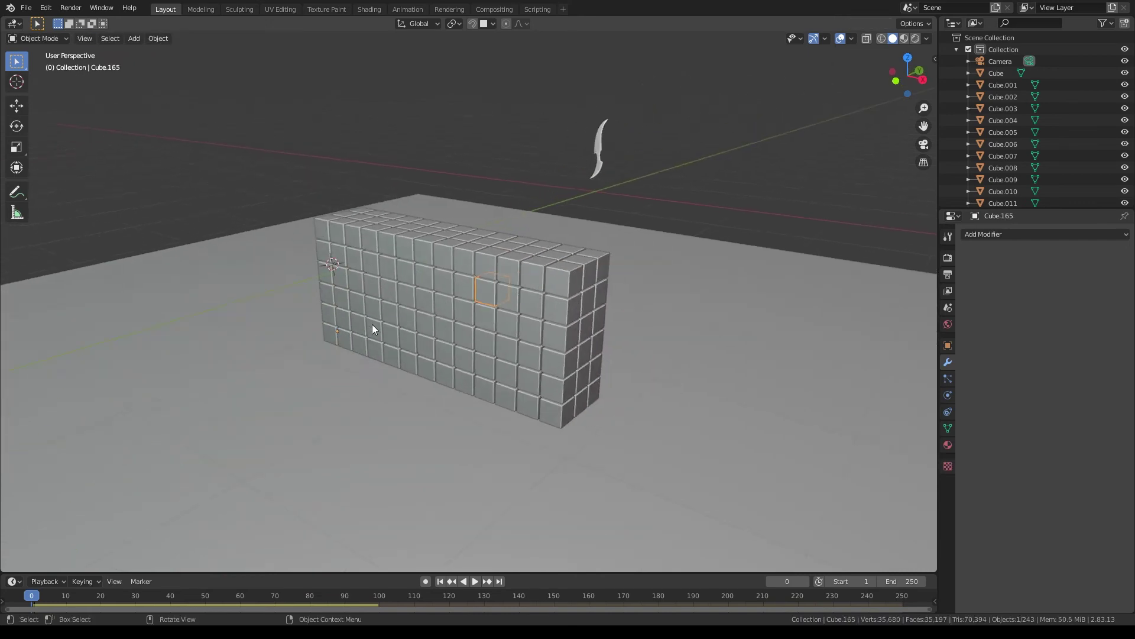
{"action": "scroll", "coordinate": [353, 338], "scroll_direction": "up", "scroll_amount": 5}
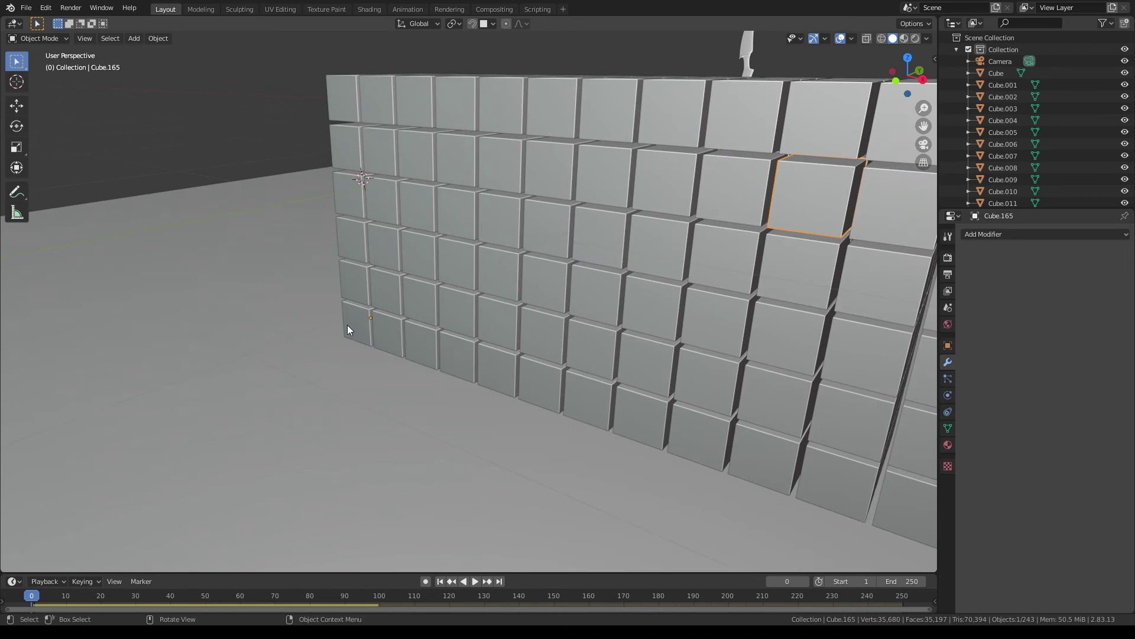
{"action": "scroll", "coordinate": [499, 322], "scroll_direction": "down", "scroll_amount": 5}
{"action": "middle_click_drag", "start_coordinate": [739, 399], "coordinate": [654, 425], "text": "shift"}
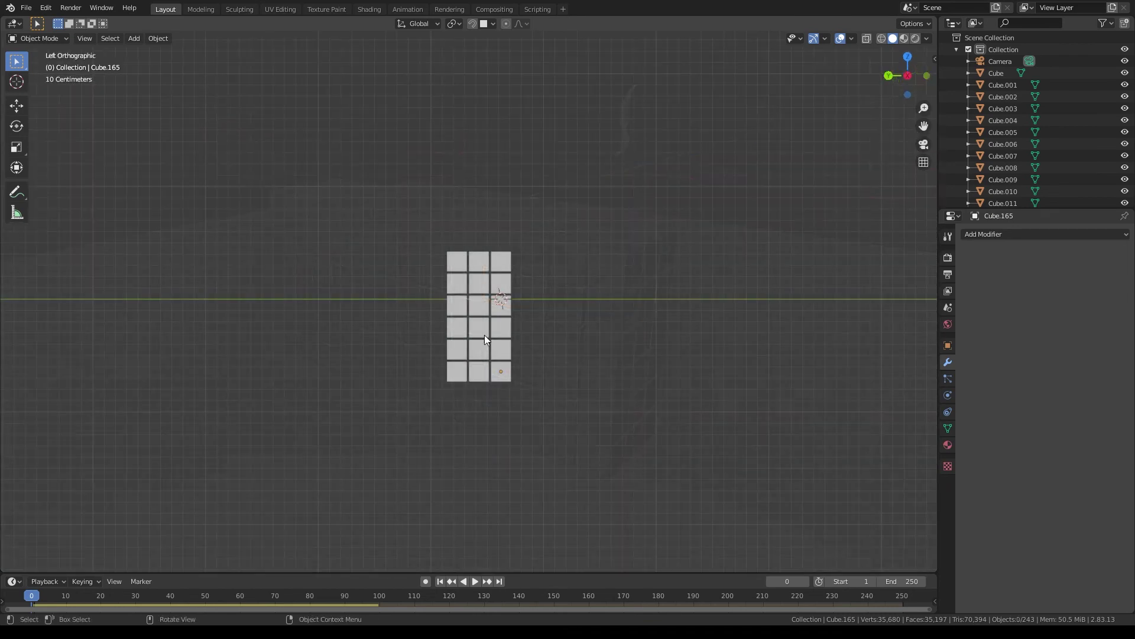
Step: Select all the wall's separate cubes through X-ray, set their origins to geometry, check them in Edit Mode and deselect everything
{"action": "key", "text": "alt+z"}
{"action": "left_click_drag", "start_coordinate": [350, 204], "coordinate": [582, 392]}
{"action": "right_click", "coordinate": [502, 335]}
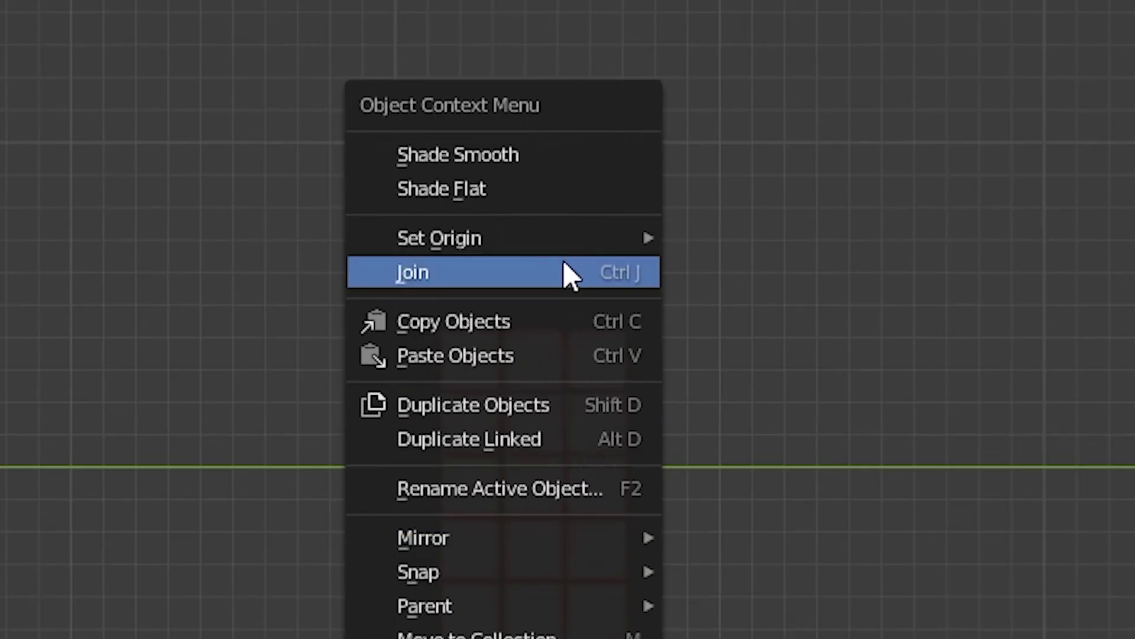
{"action": "mouse_move", "coordinate": [563, 236]}
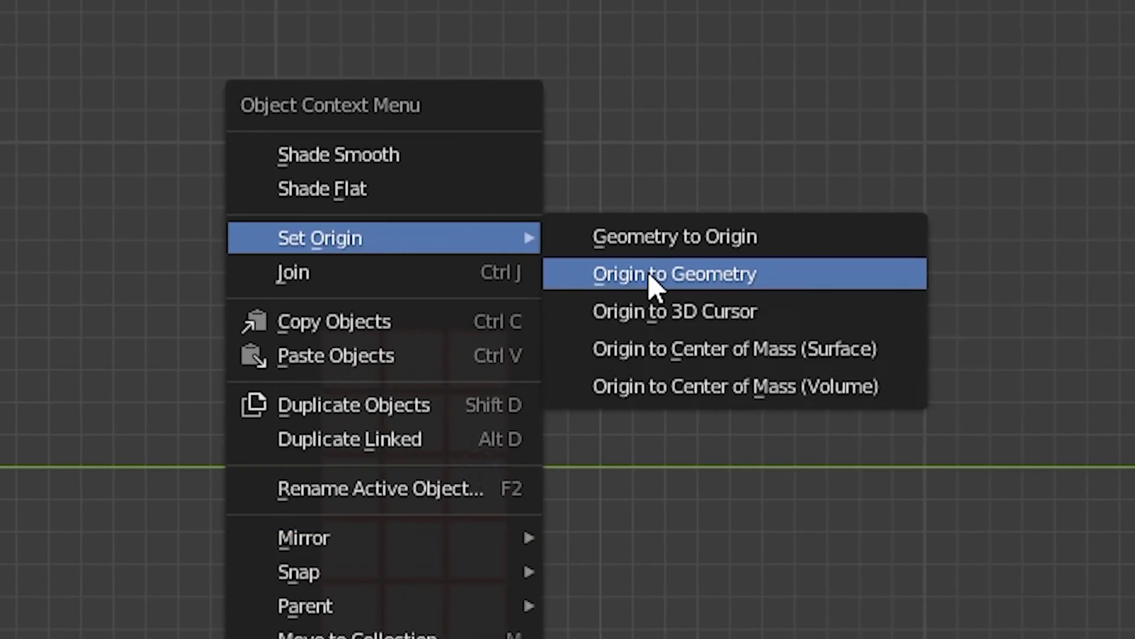
{"action": "left_click", "coordinate": [648, 273]}
{"action": "middle_click_drag", "start_coordinate": [651, 289], "coordinate": [541, 302]}
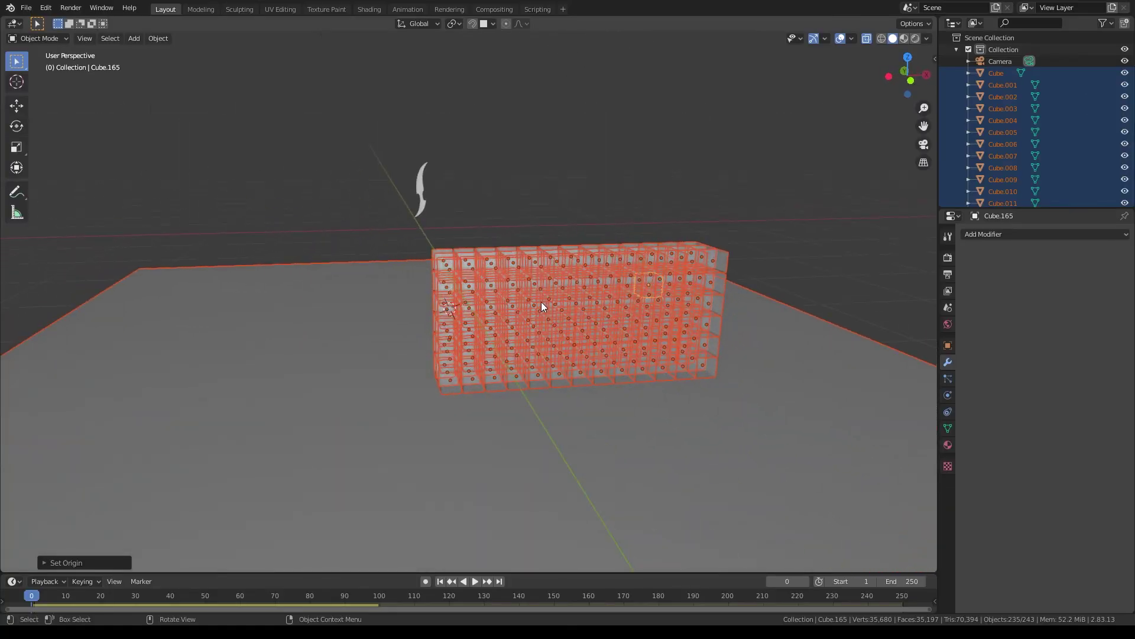
{"action": "key", "text": "Tab"}
{"action": "key", "text": "Tab"}
{"action": "left_click", "coordinate": [785, 290]}
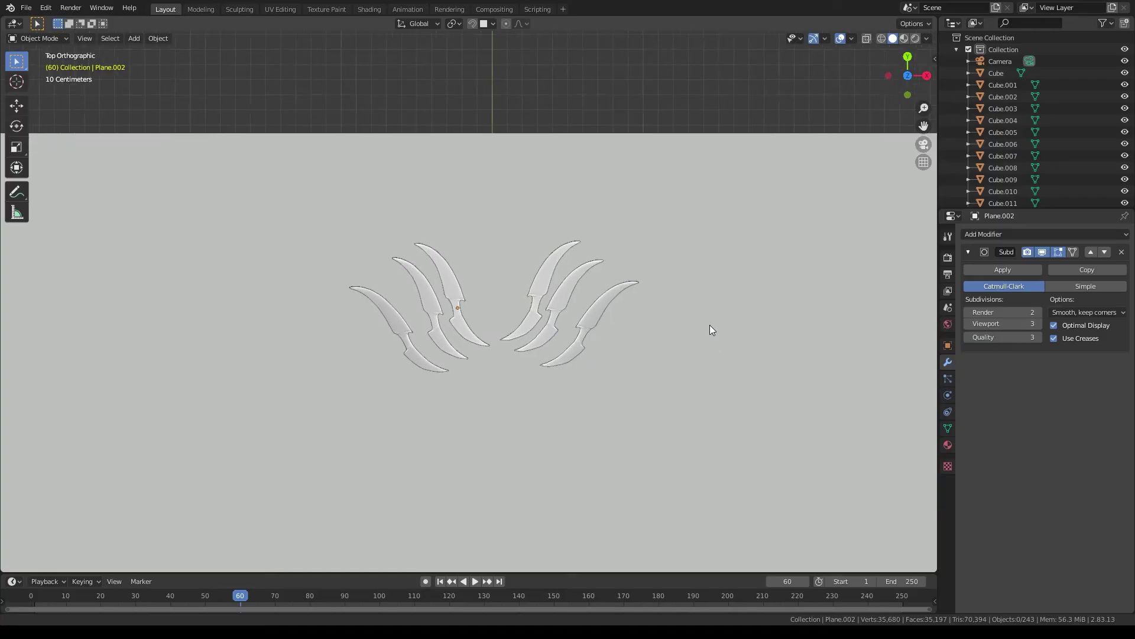
Step: Add Rigid Body physics to the innermost right-hand blade with Dynamic disabled, and set up physics on the blade beside it
{"action": "scroll", "coordinate": [703, 266], "scroll_direction": "up", "scroll_amount": 4}
{"action": "middle_click_drag", "start_coordinate": [704, 266], "coordinate": [573, 253], "text": "shift"}
{"action": "left_click", "coordinate": [545, 254]}
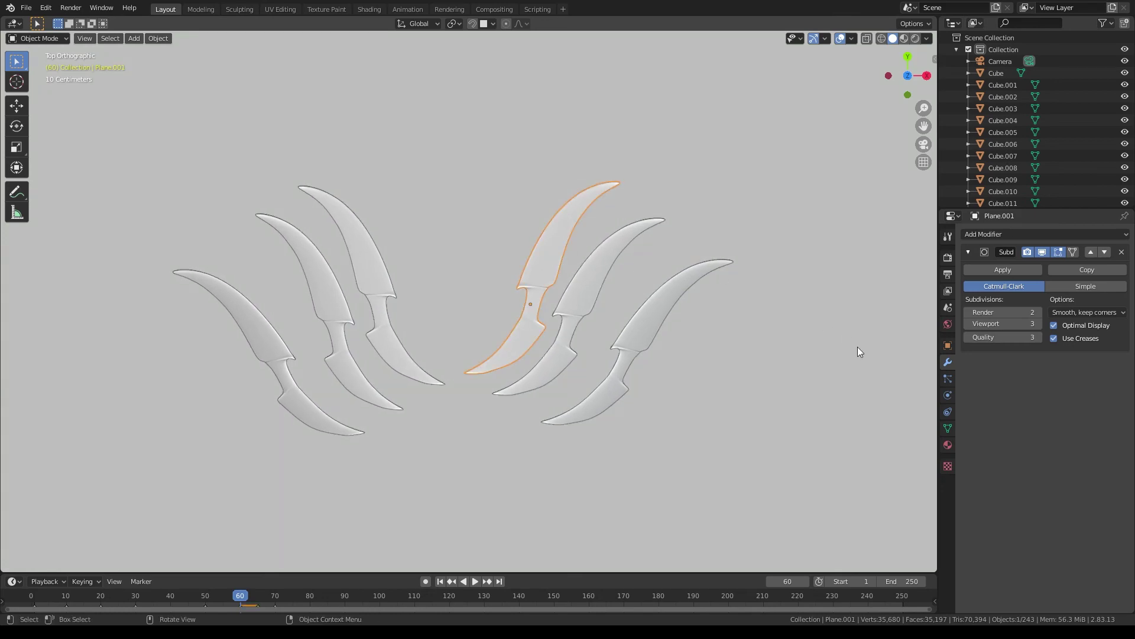
{"action": "left_click", "coordinate": [949, 379]}
{"action": "left_click", "coordinate": [948, 395]}
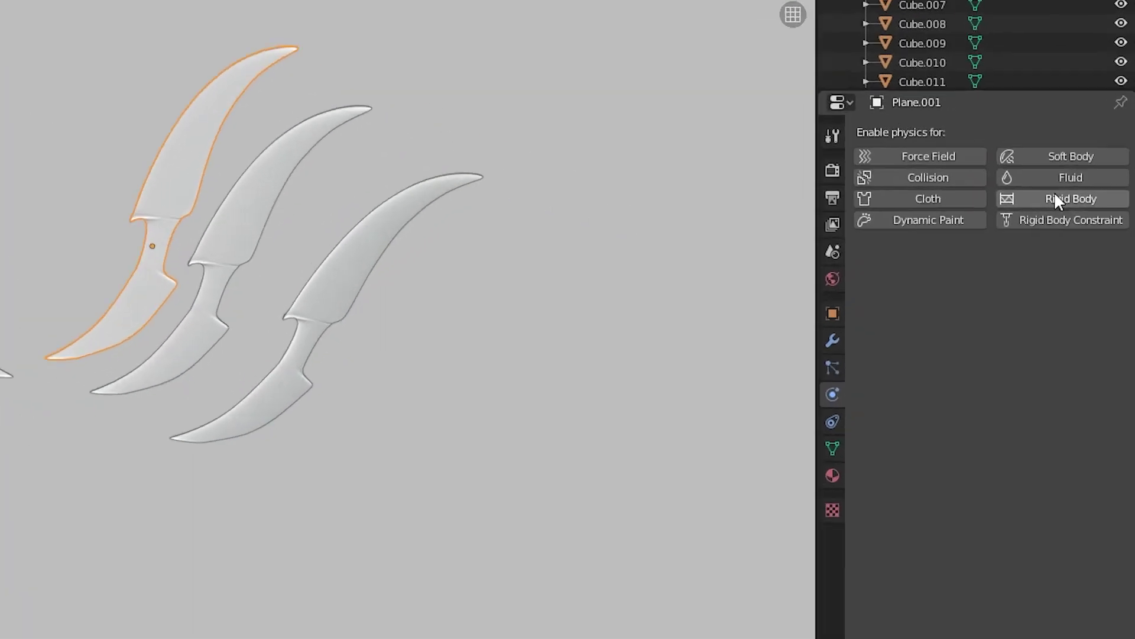
{"action": "left_click", "coordinate": [1094, 275]}
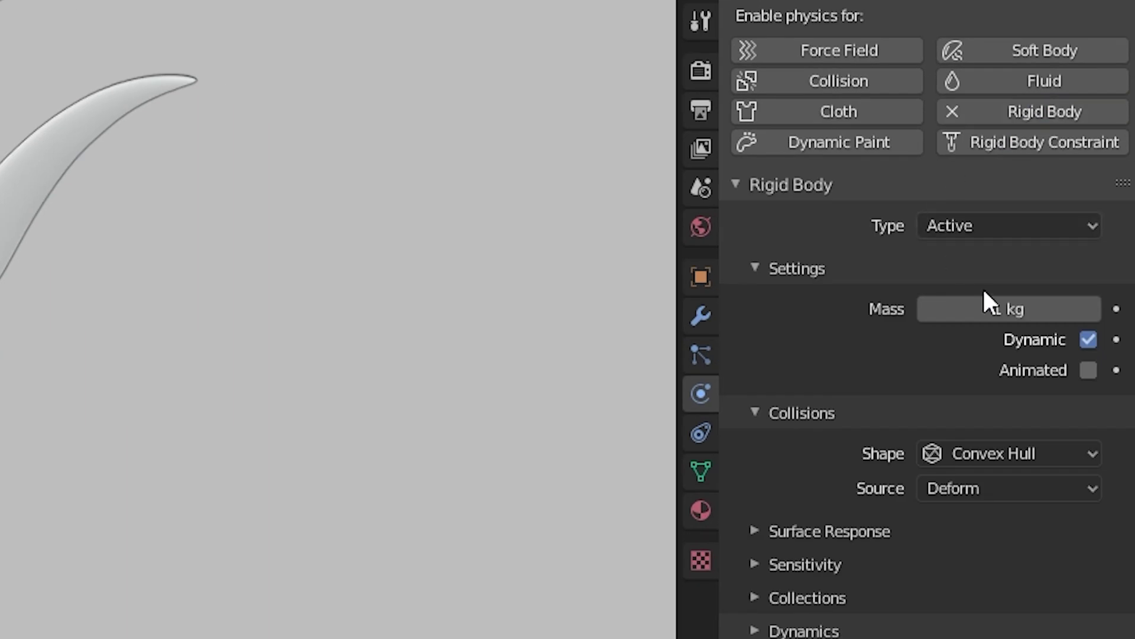
{"action": "left_click", "coordinate": [1088, 339]}
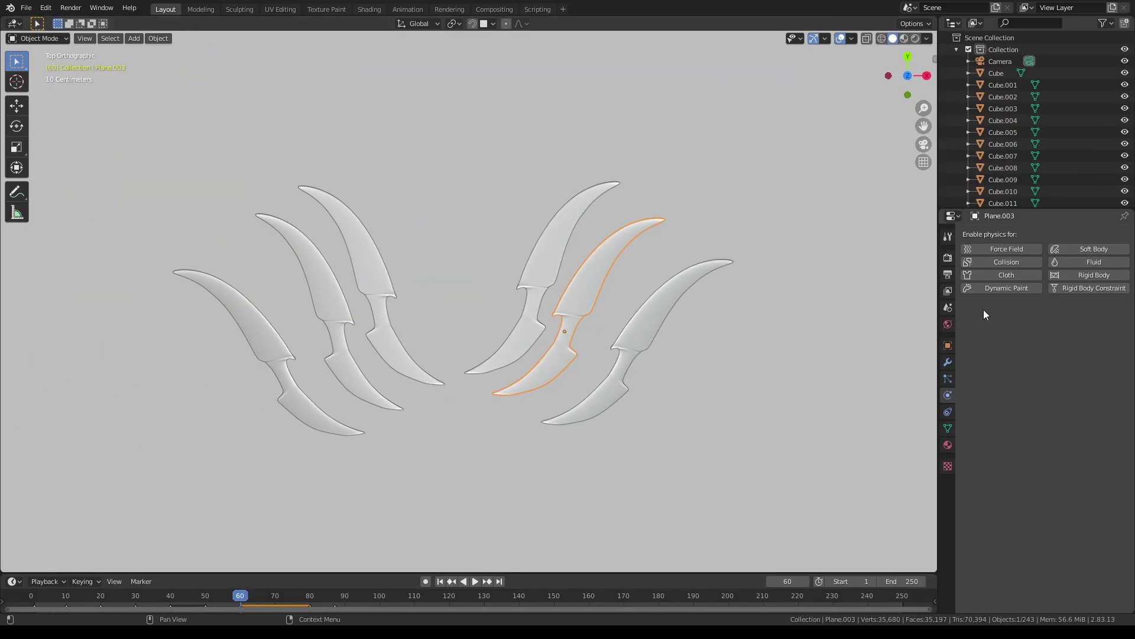
{"action": "left_click", "coordinate": [1115, 289]}
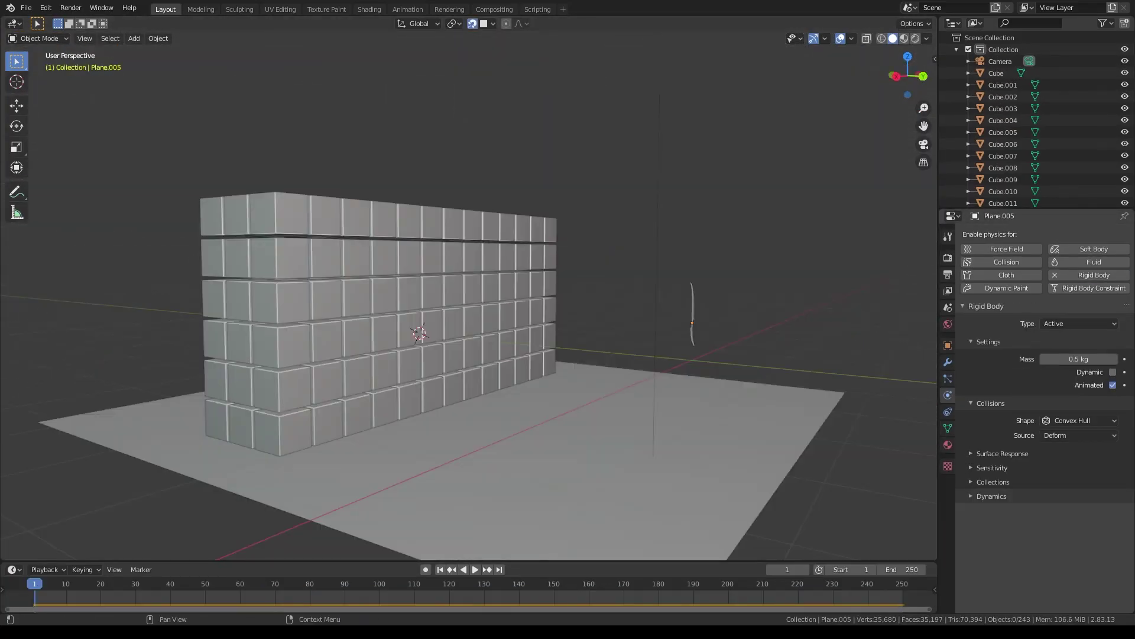
Step: Play the simulation from frame 1 and examine the blades' impact on the cube wall from different angles
{"action": "middle_click_drag", "start_coordinate": [832, 325], "coordinate": [783, 350]}
{"action": "key", "text": "space"}
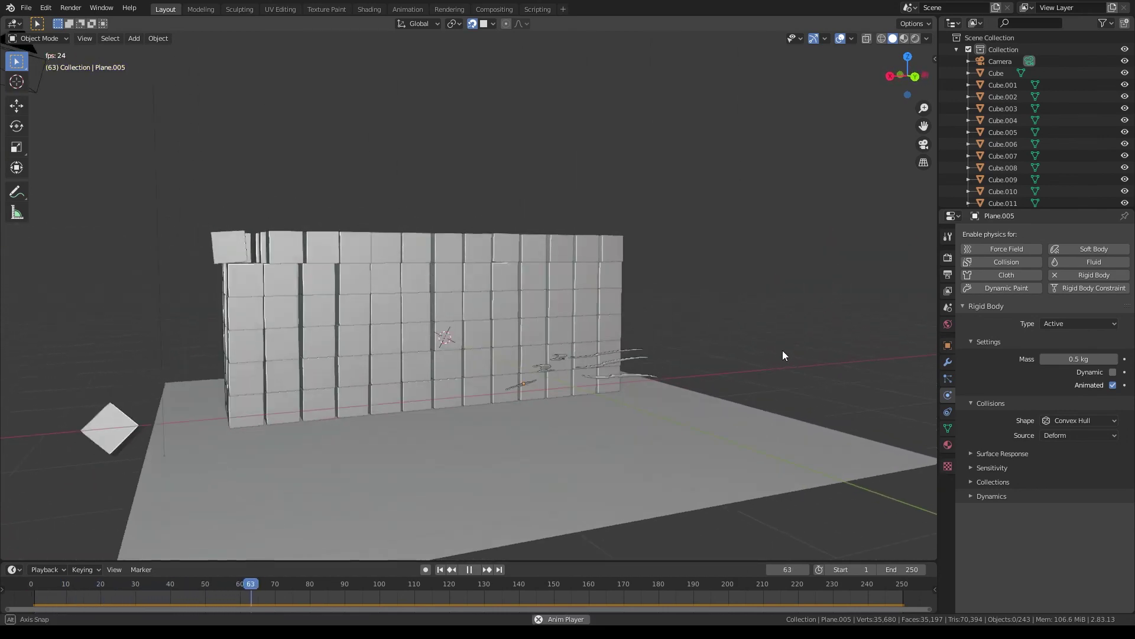
{"action": "middle_click_drag", "start_coordinate": [456, 364], "coordinate": [21, 363]}
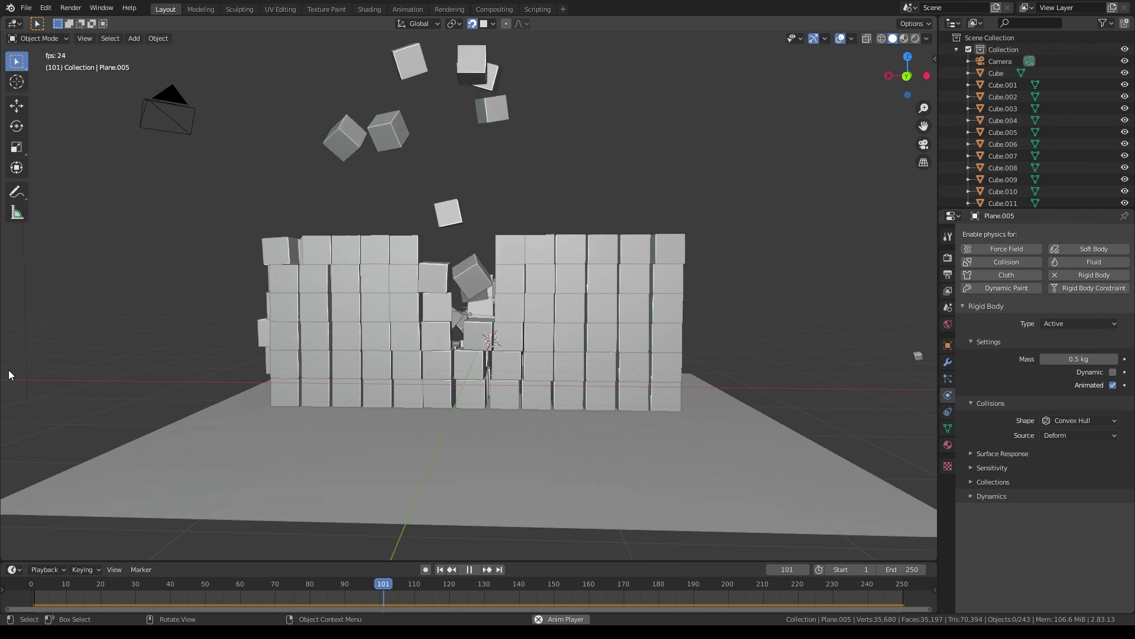